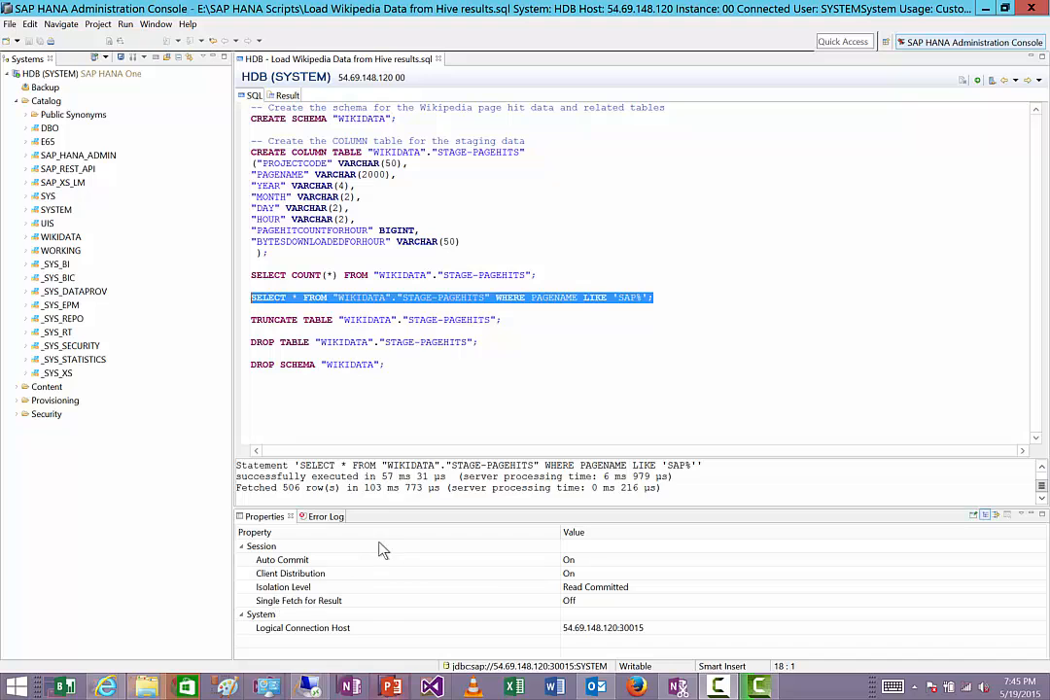
Step: Switch to the browser to view the HJSplit for Windows page, and switch to File Explorer to locate the split file Year=2013-month=03-000001.001
click(490, 379)
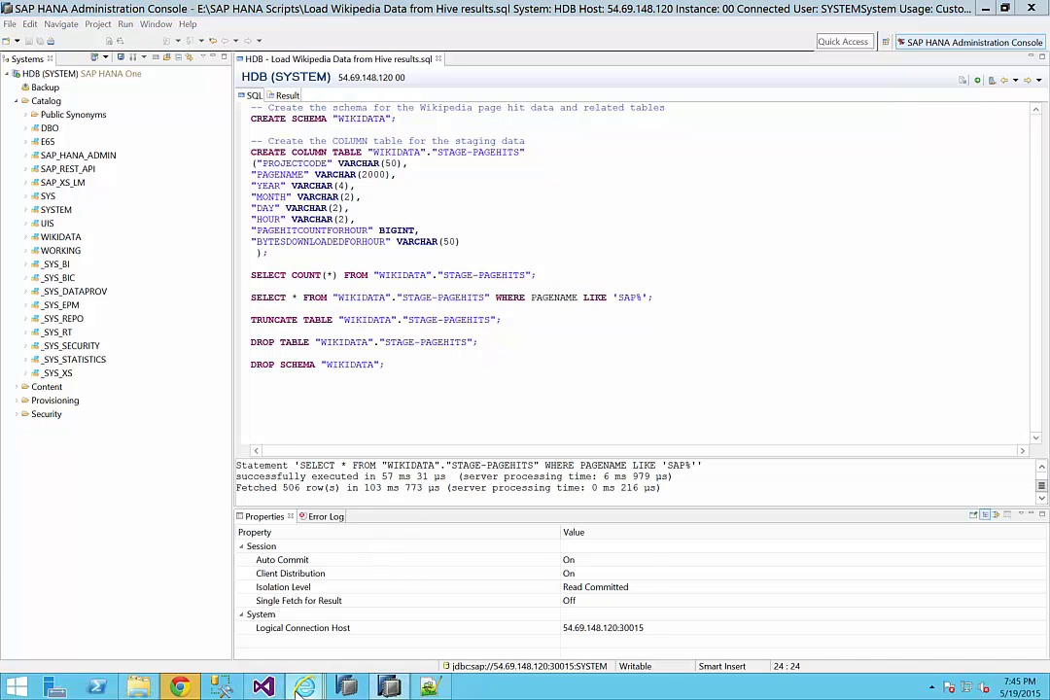
mouse_move(304, 689)
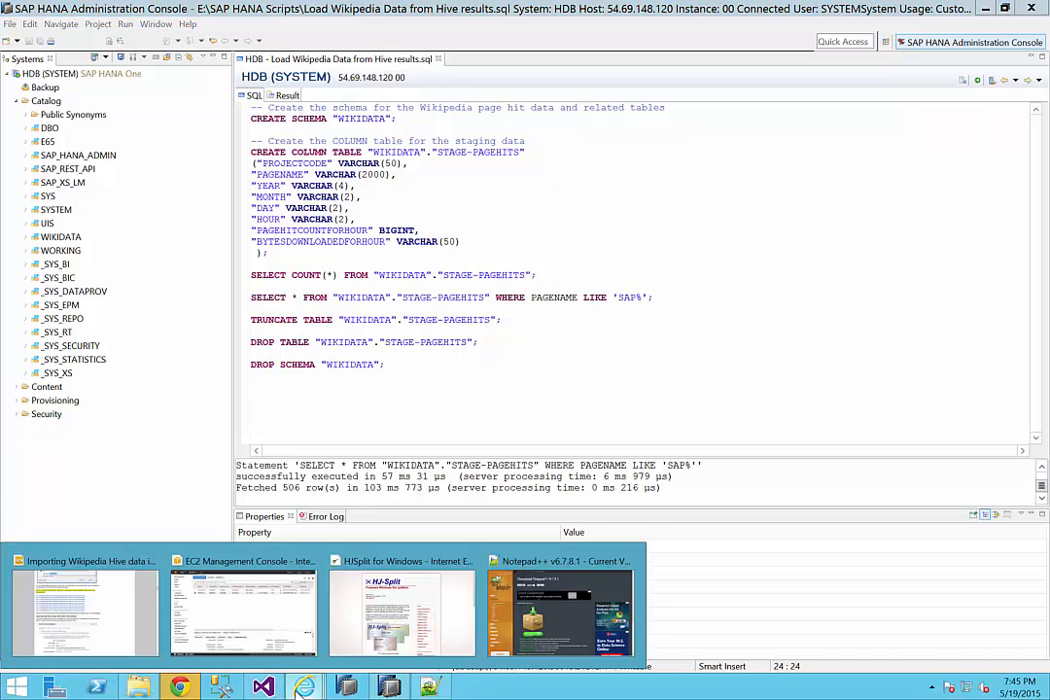
click(400, 593)
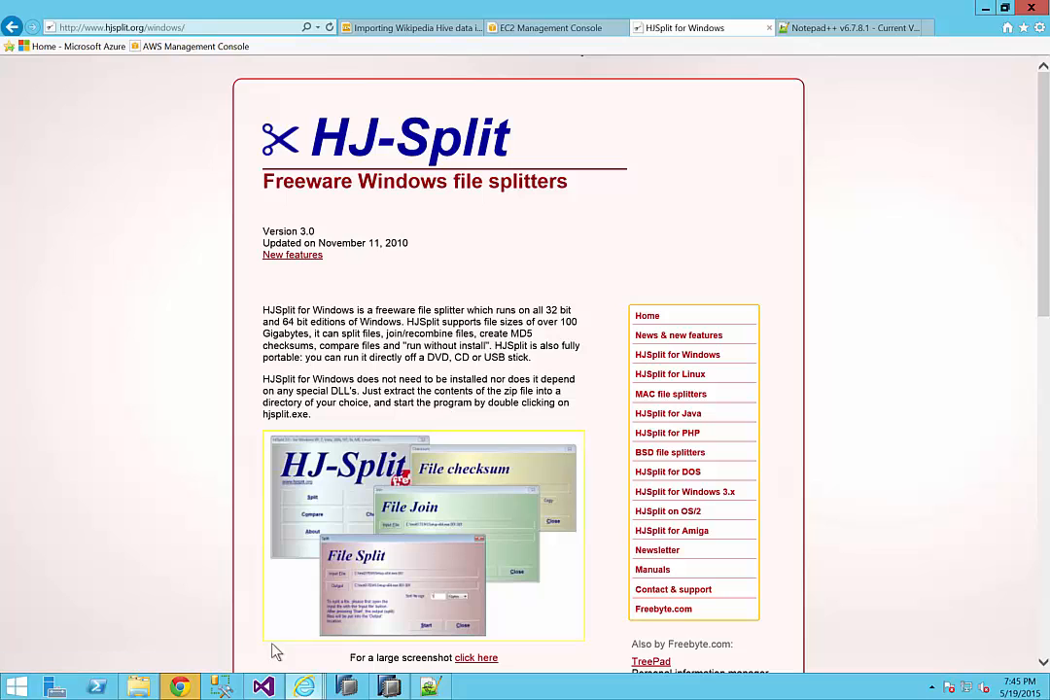
click(139, 688)
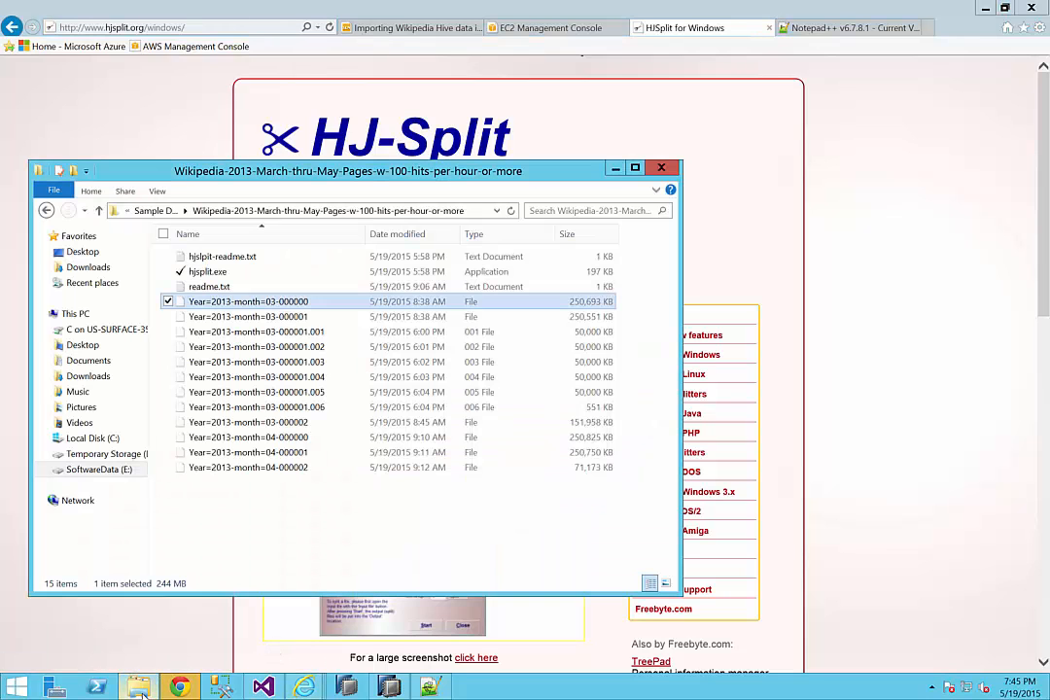
click(316, 334)
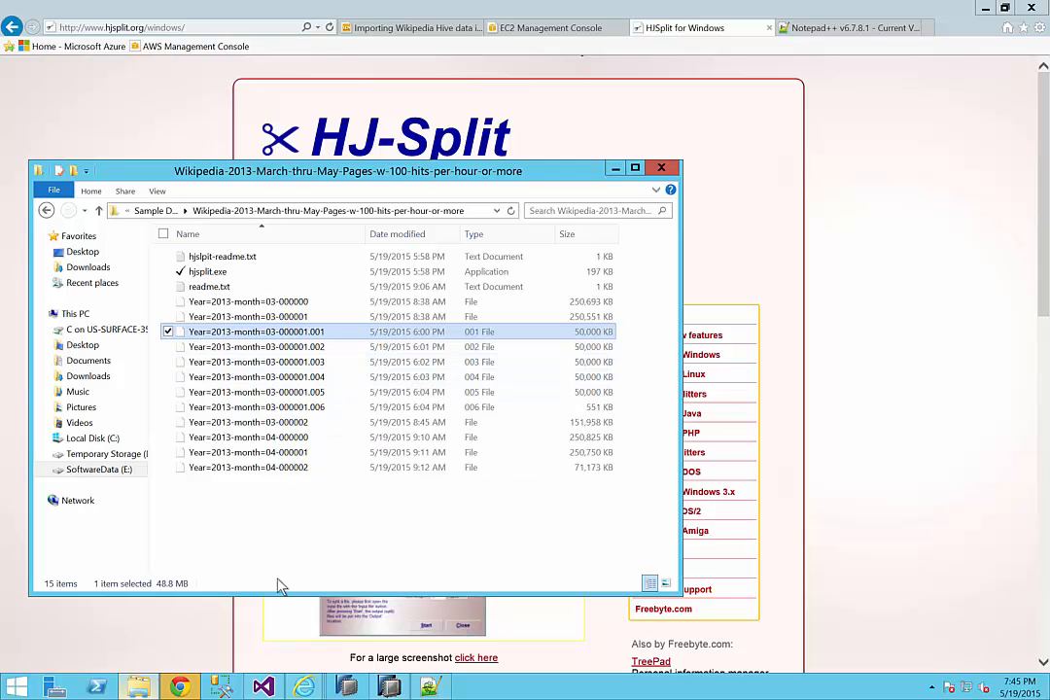
Step: Switch to Visual Studio and check which flat file connection manager the Hive Input File source uses
click(262, 686)
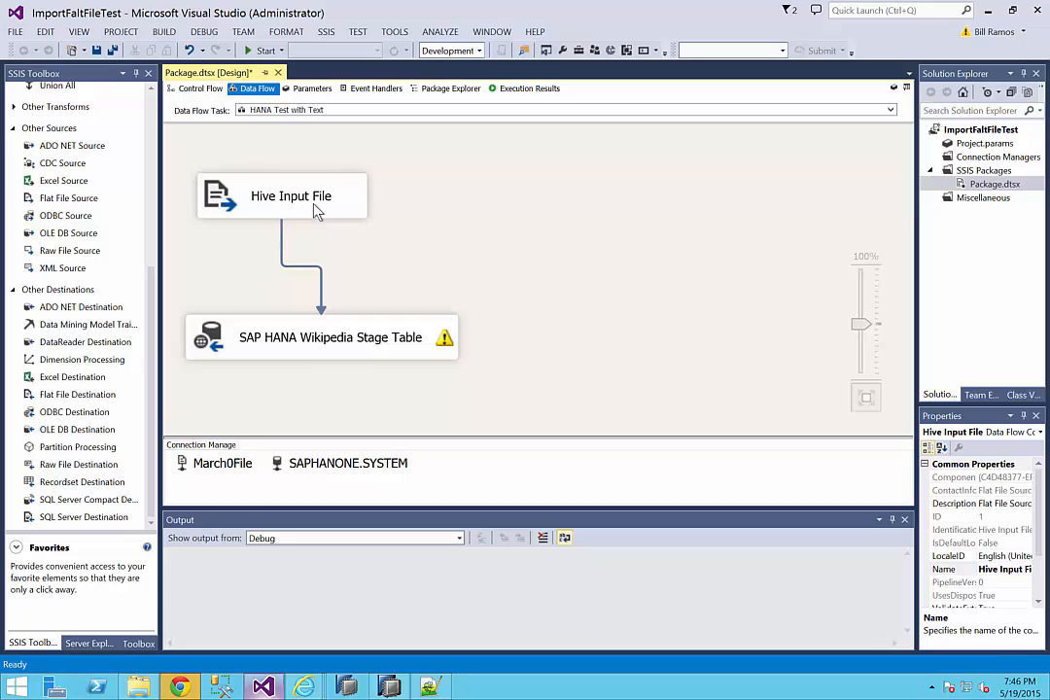
right_click(314, 206)
click(352, 214)
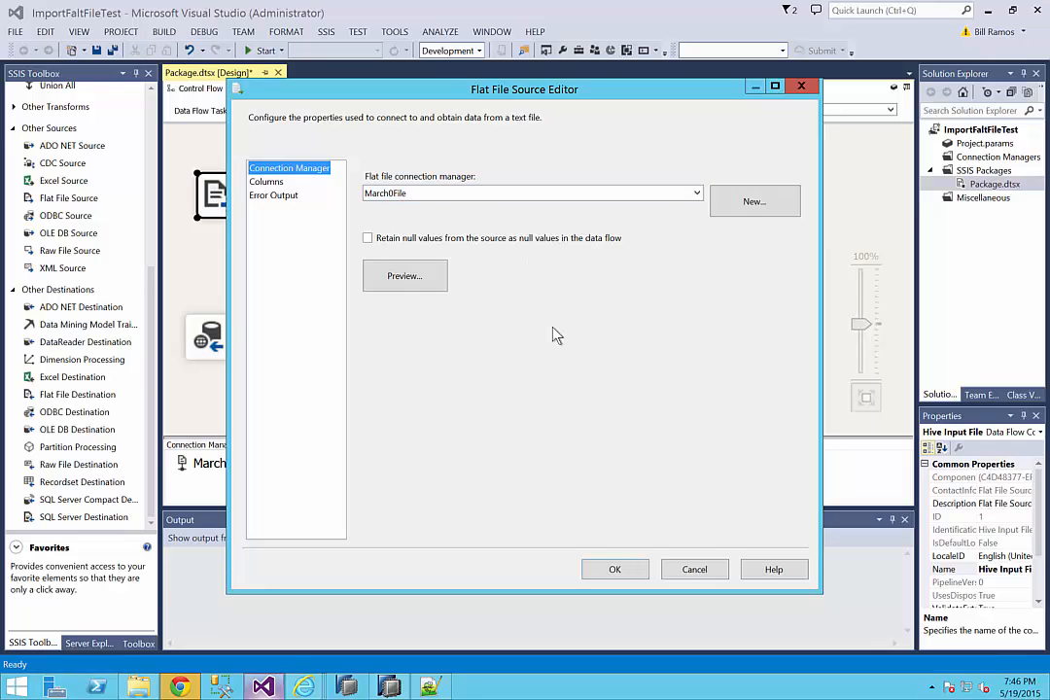
click(624, 572)
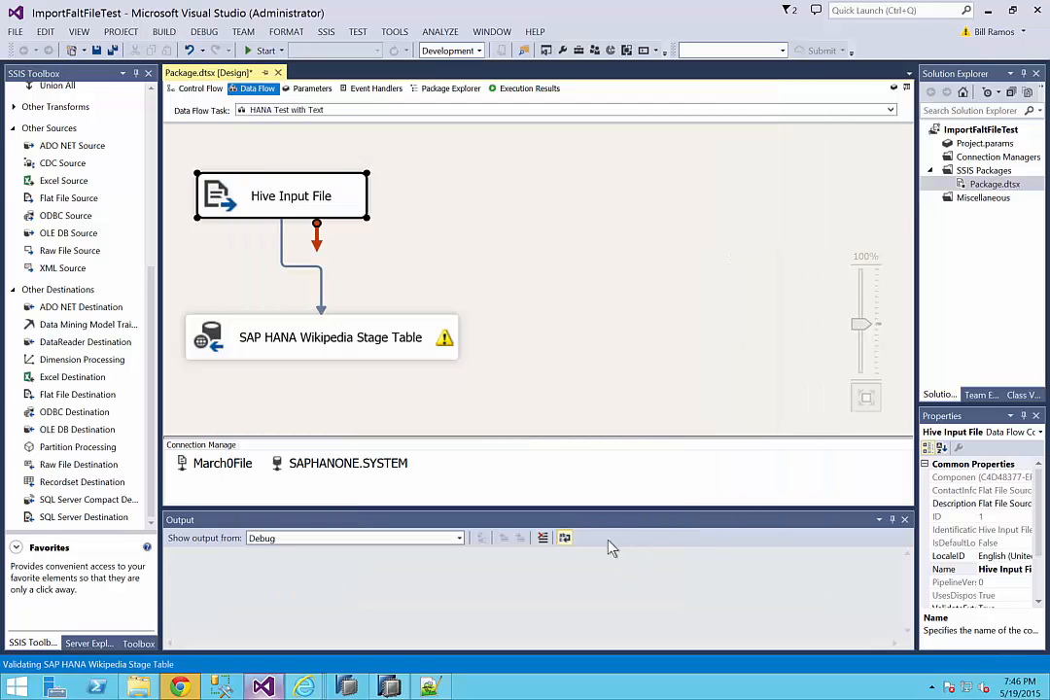
Step: Edit the March0File connection manager so its file name ends in Year=2013-month=03-000001.001
click(230, 468)
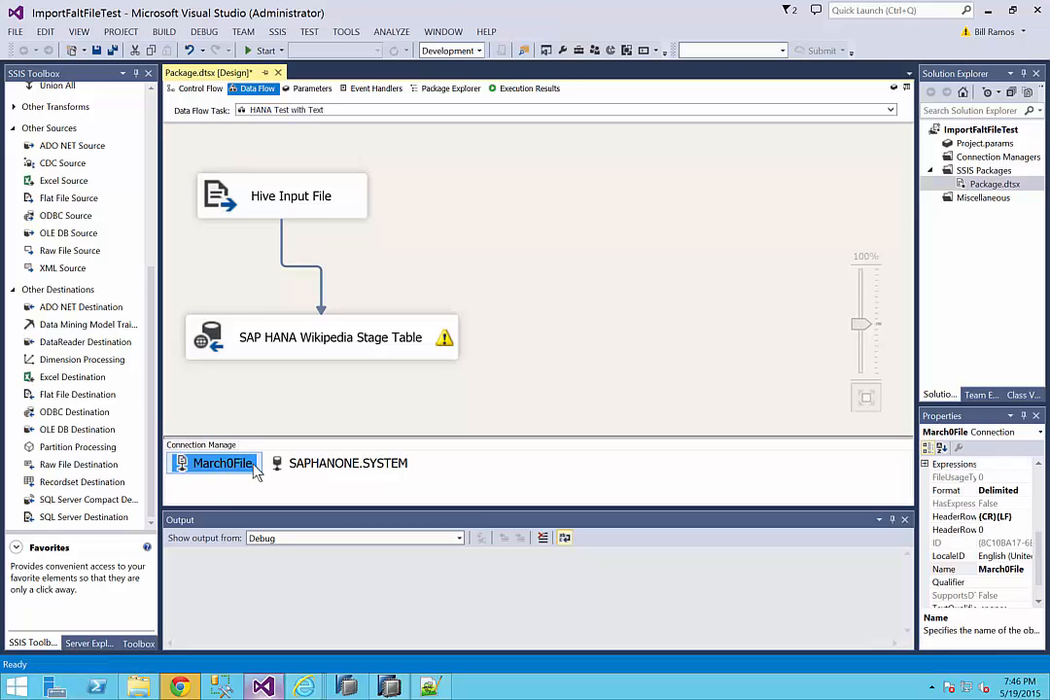
right_click(244, 469)
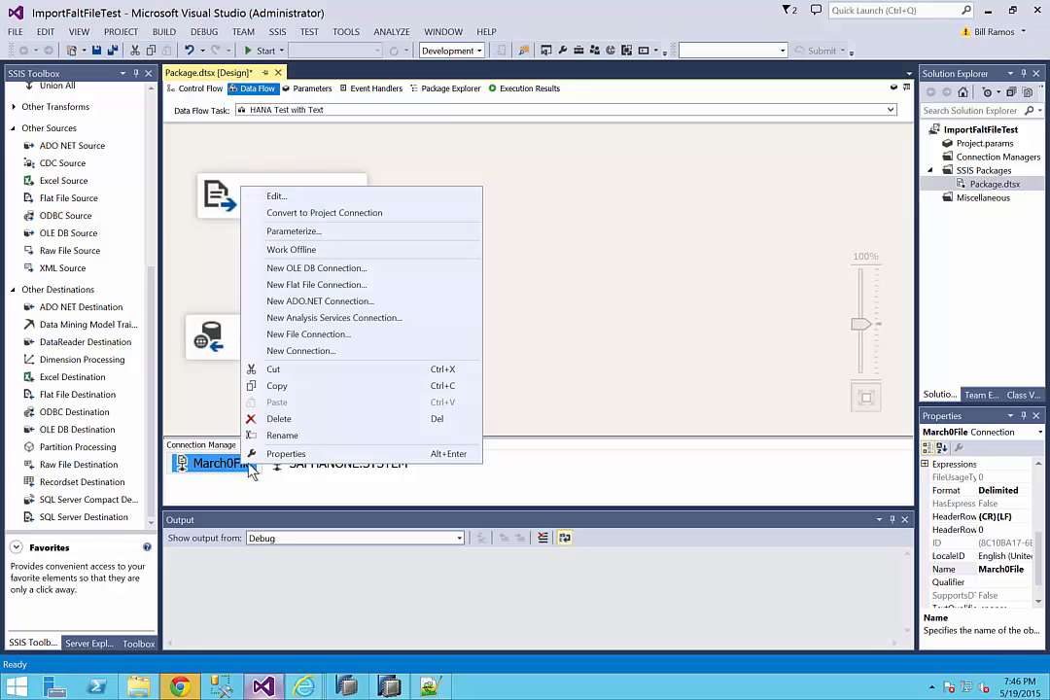
click(276, 196)
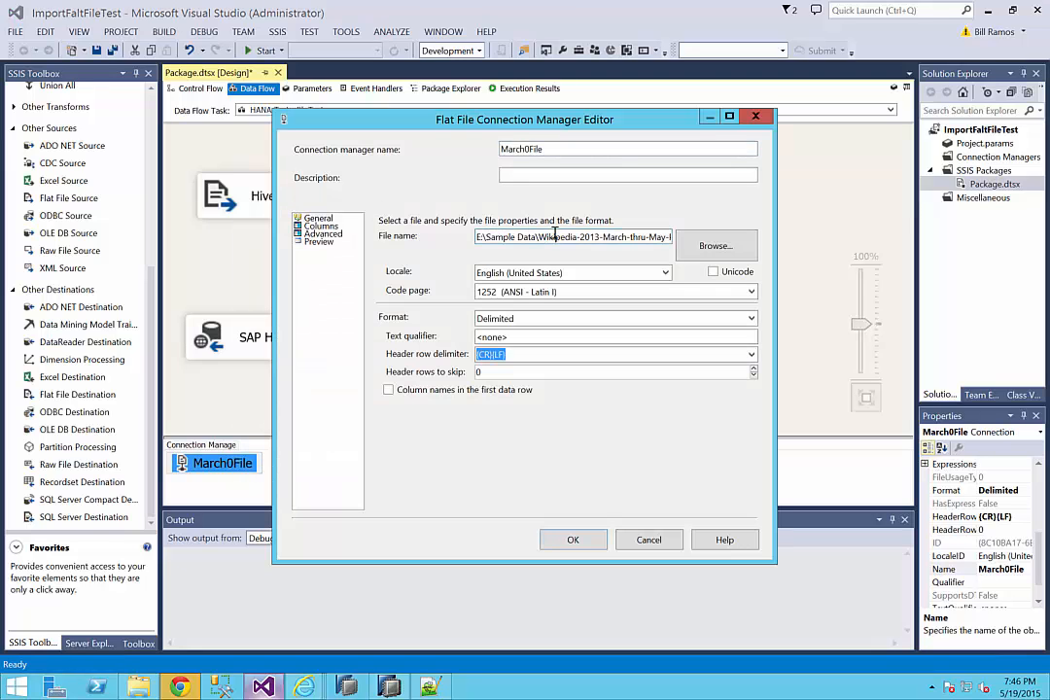
drag(570, 237, 722, 245)
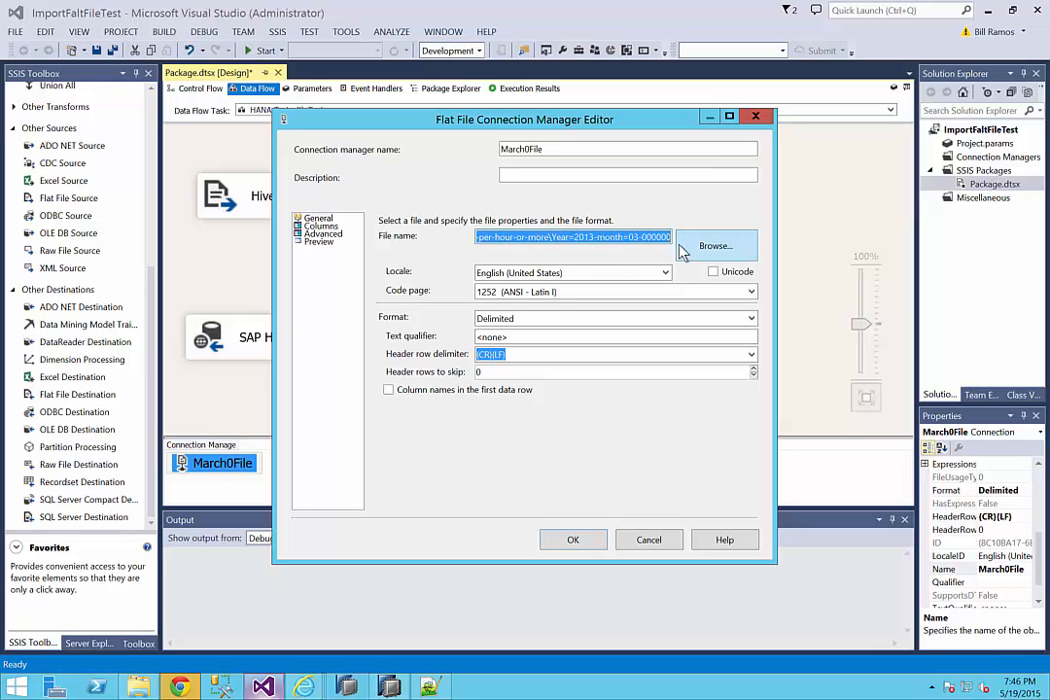
click(679, 241)
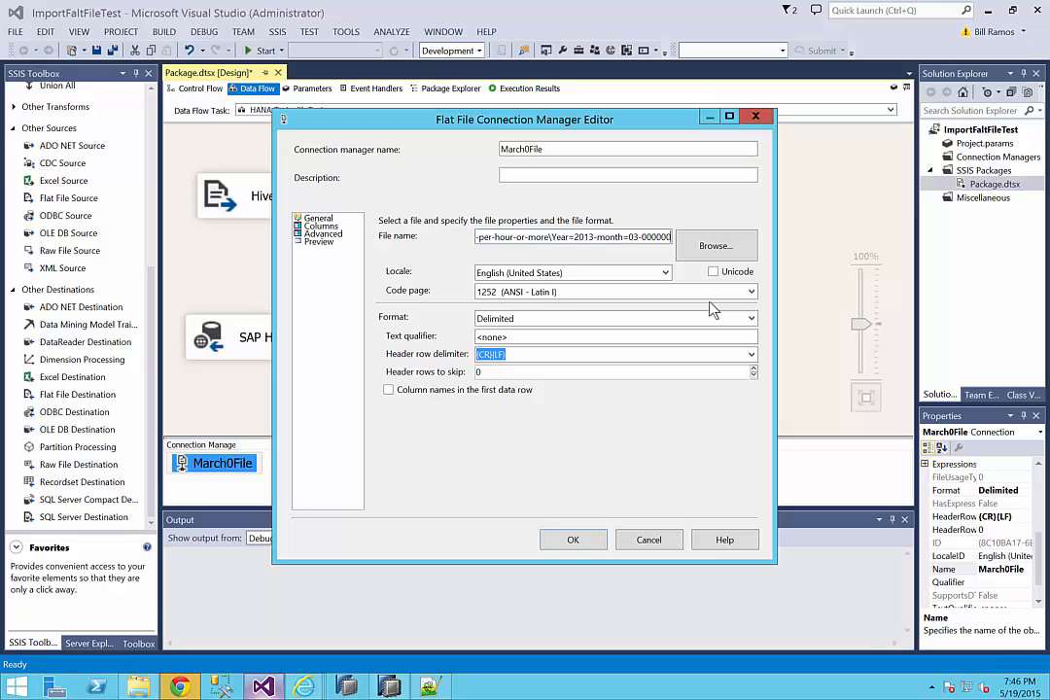
key(BackSpace)
text(1.)
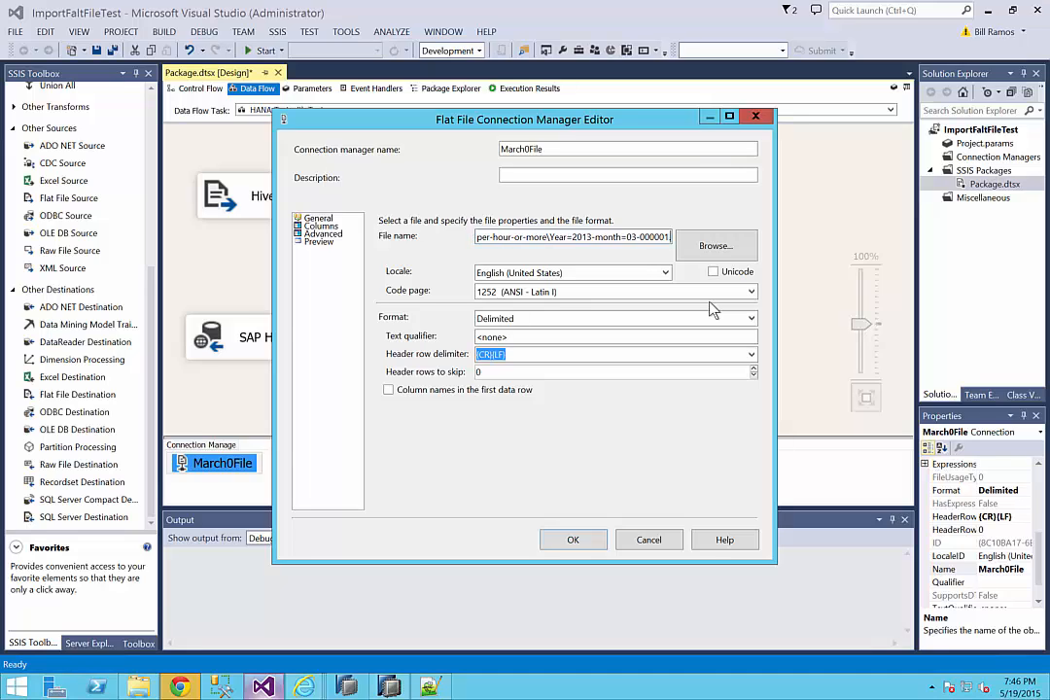
text(001)
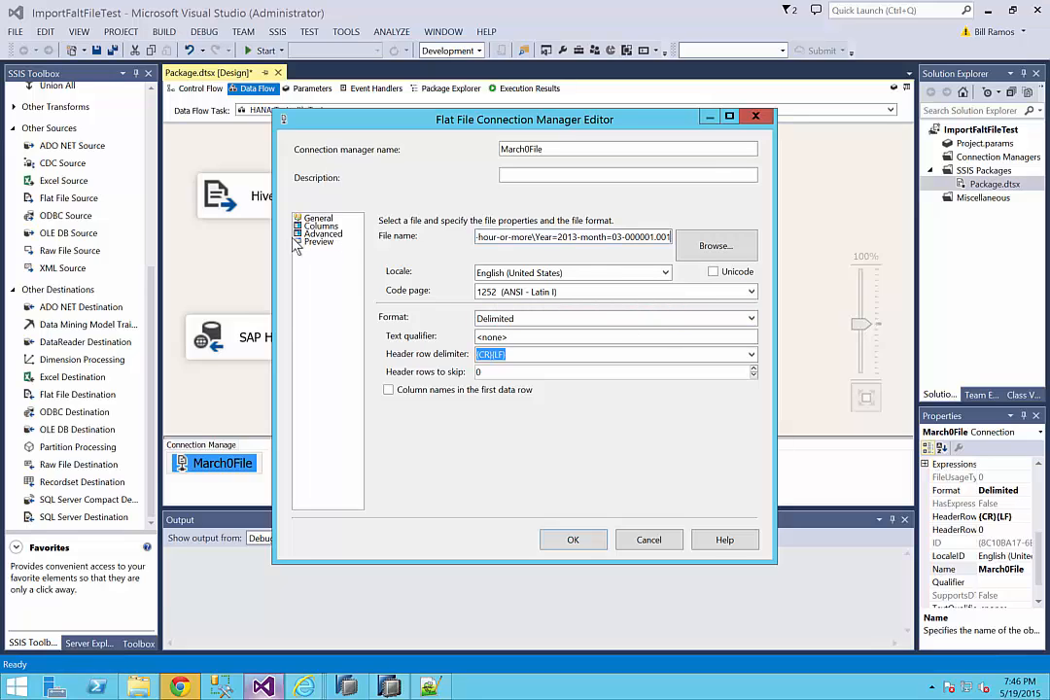
Step: Check the file's columns and data preview, and rename the flat file connection manager as March1-001
click(323, 226)
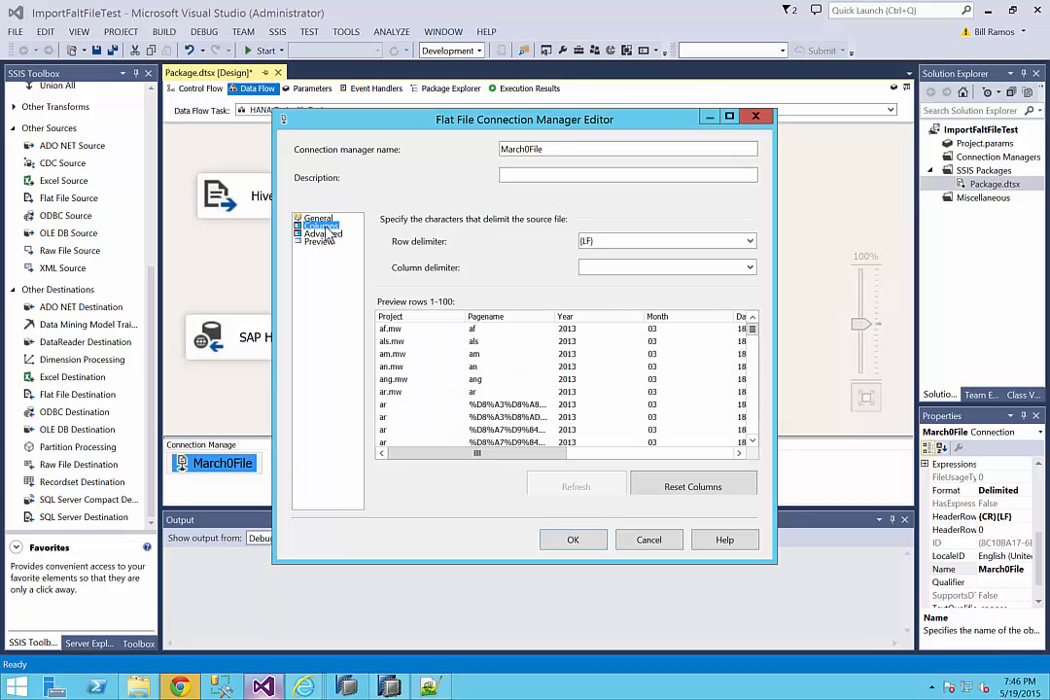
click(324, 235)
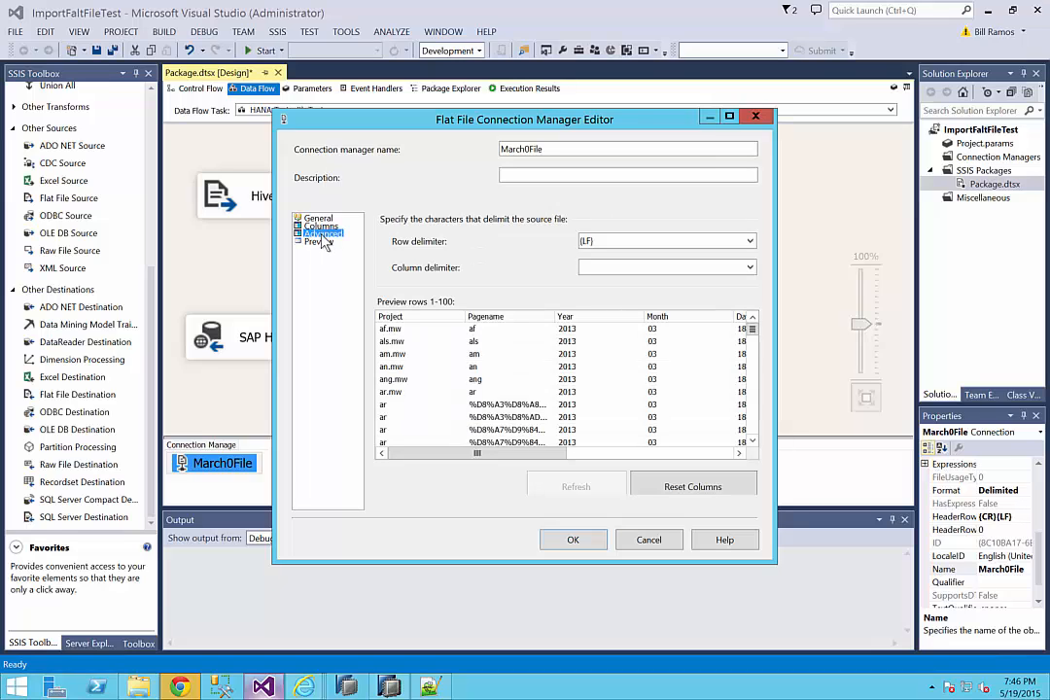
click(320, 242)
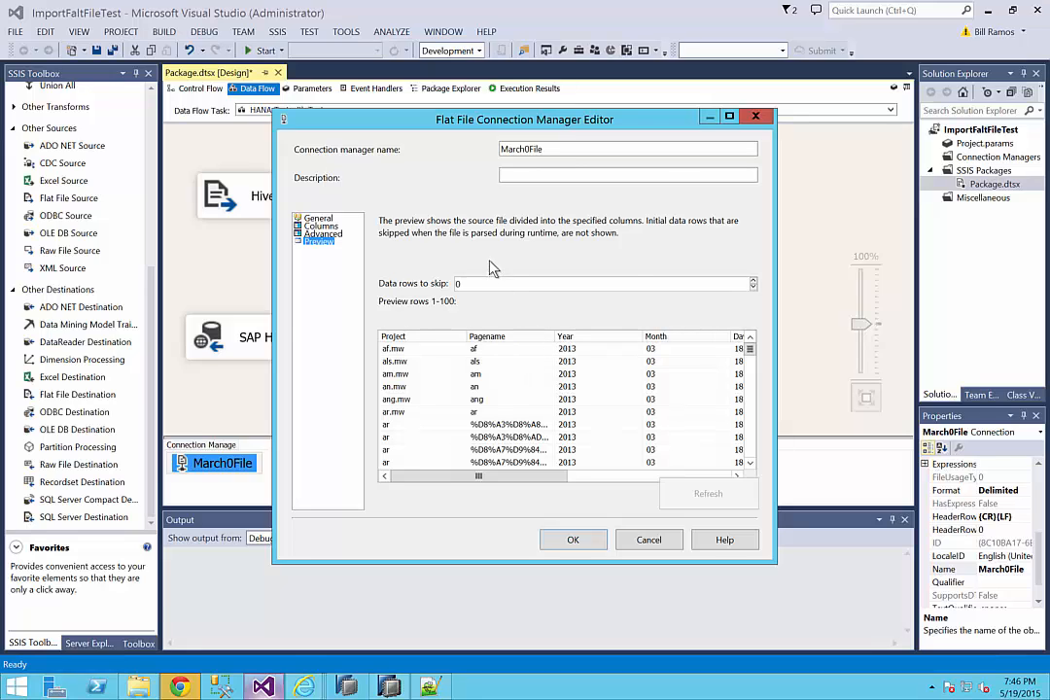
click(560, 151)
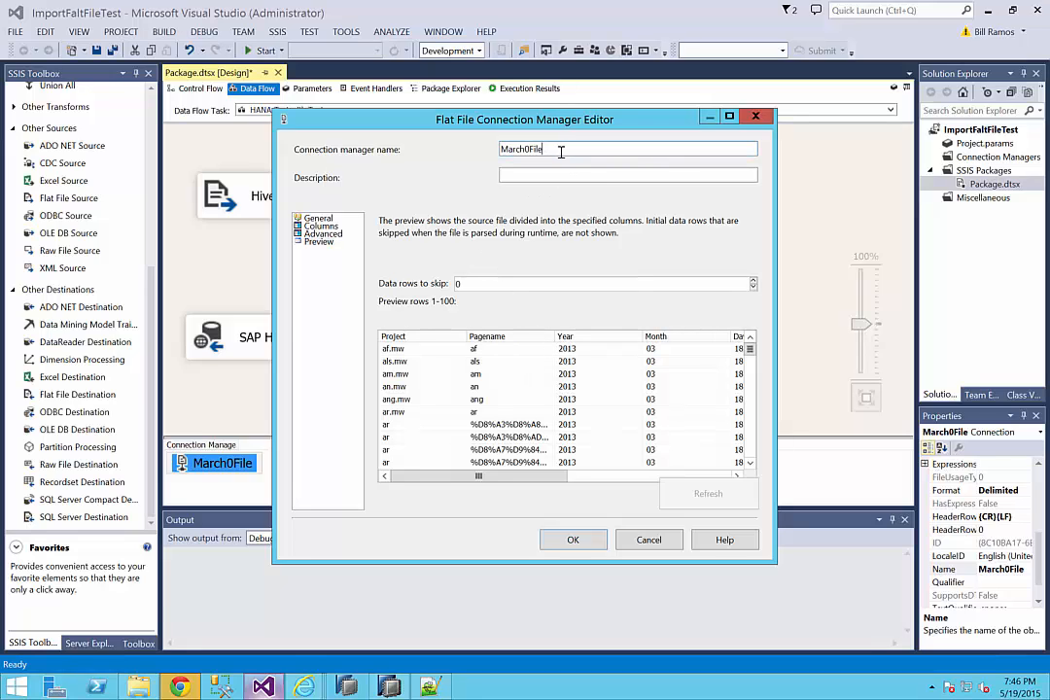
key(BackSpace)
key(BackSpace)
key(BackSpace)
key(BackSpace)
click(591, 545)
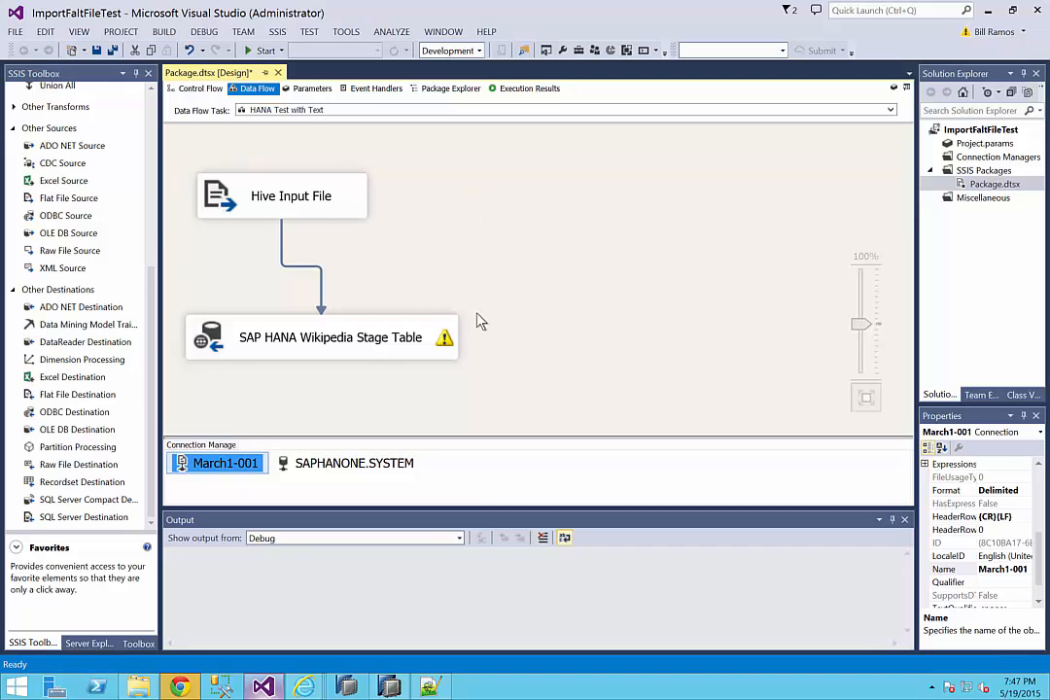
click(523, 385)
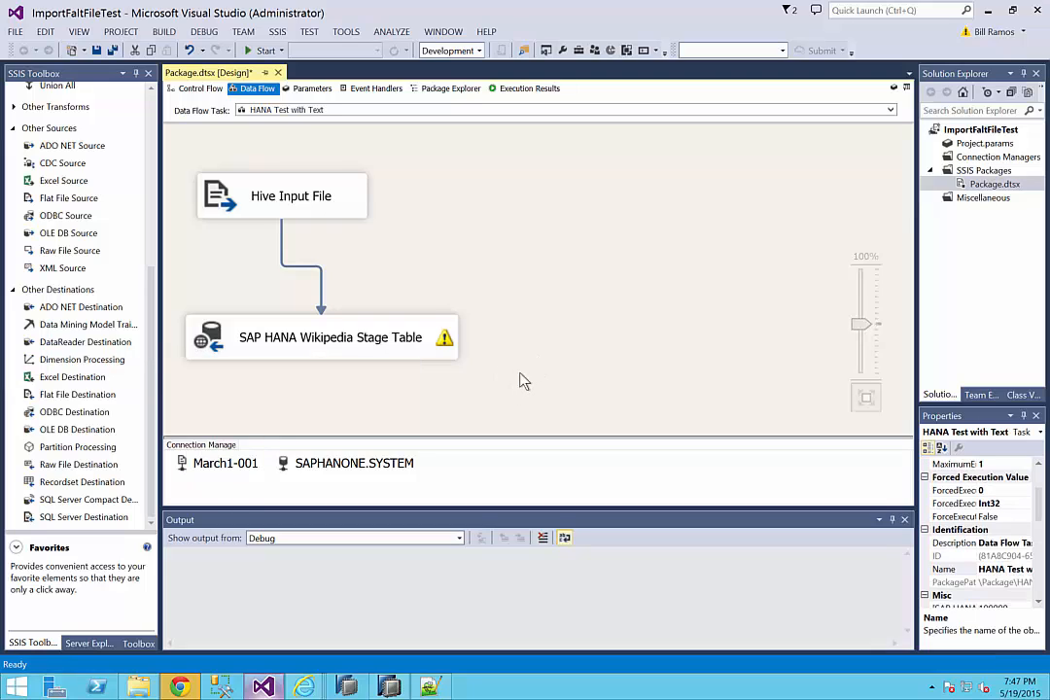
Step: Duplicate the March1-001 connection manager within the package's connection managers
click(242, 465)
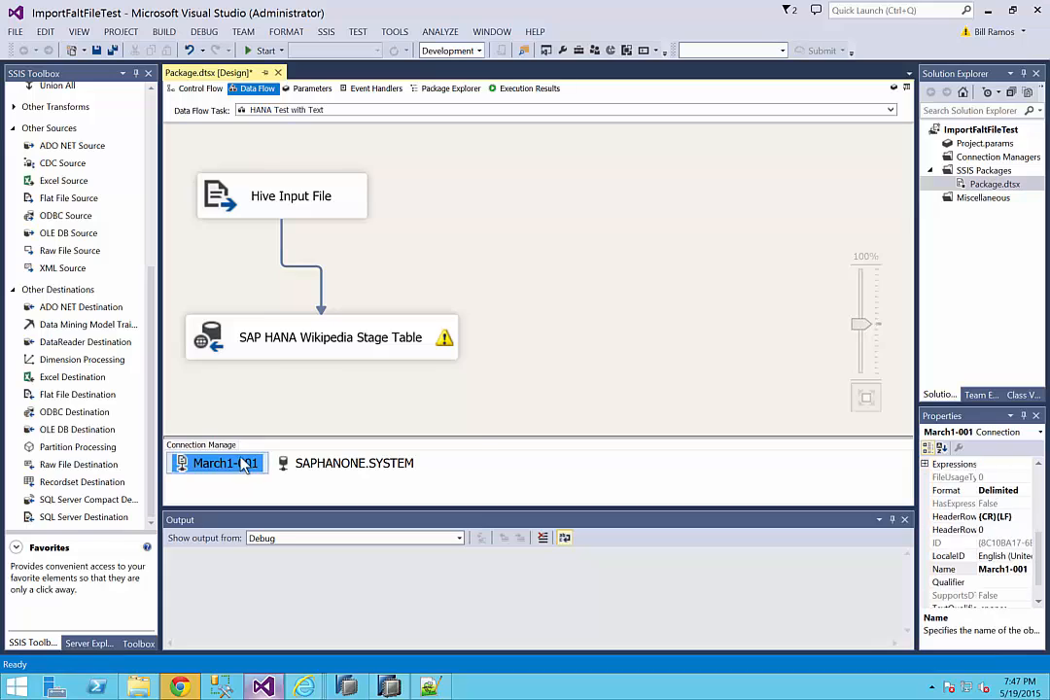
right_click(242, 463)
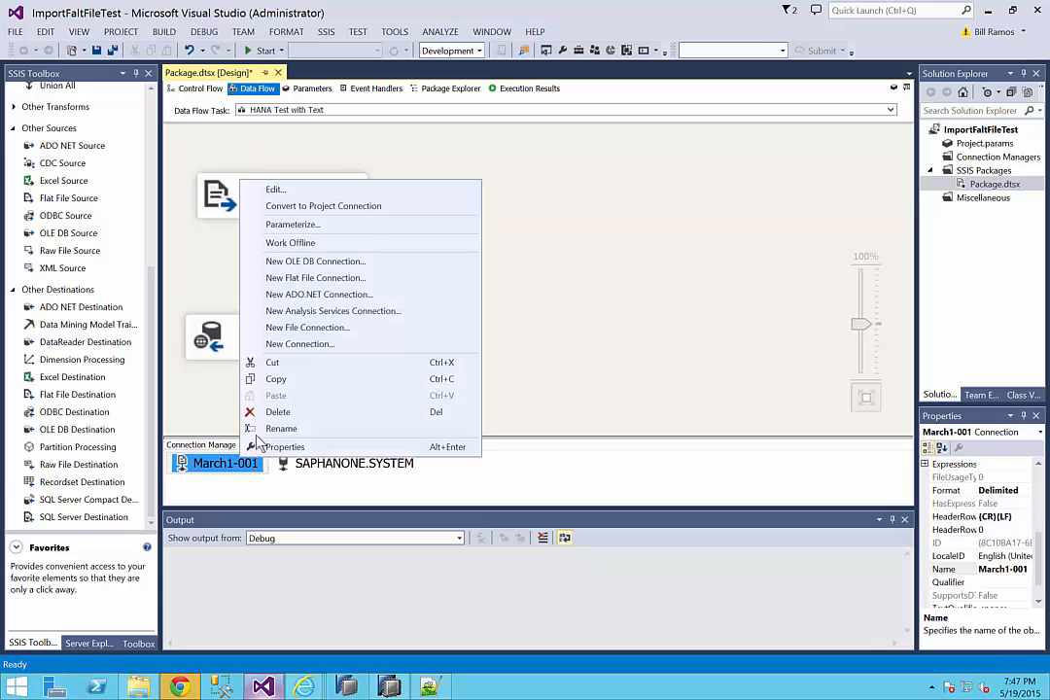
click(299, 383)
right_click(465, 472)
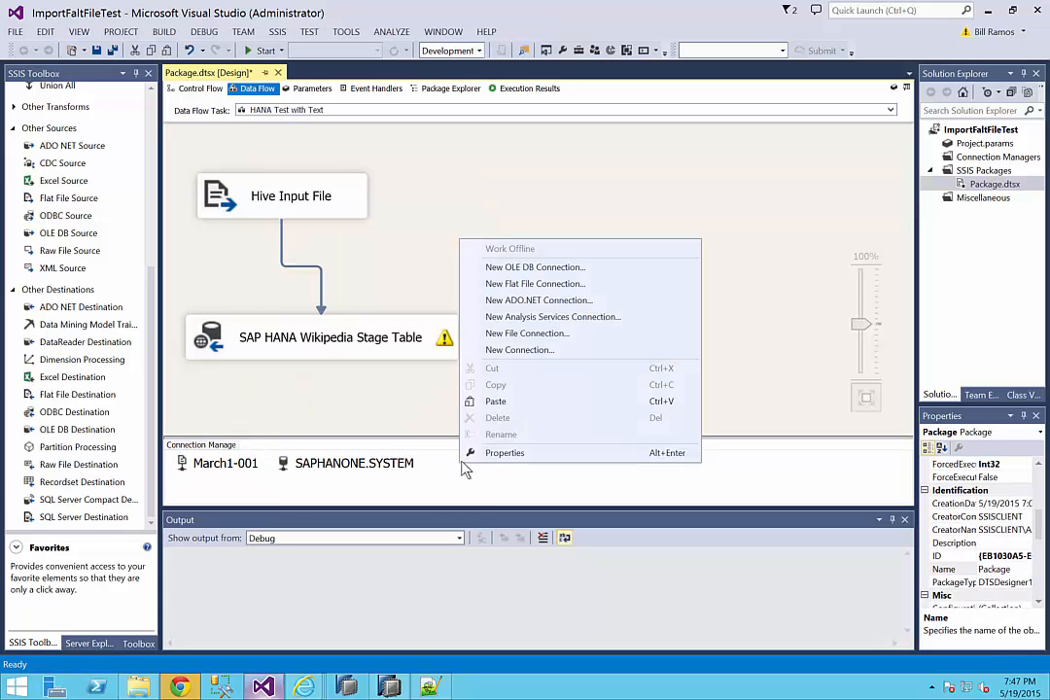
click(502, 406)
Step: Rename the duplicated connection manager as March1-002, point it to Year=2013-month=03-000001.002, and preview its rows
click(495, 464)
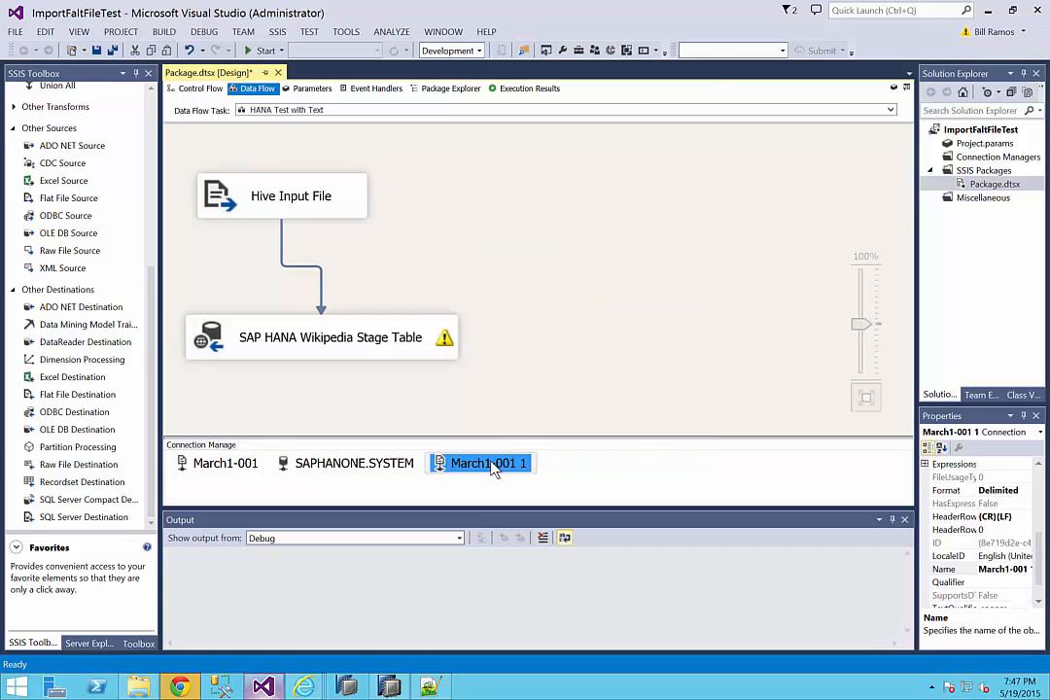
right_click(494, 464)
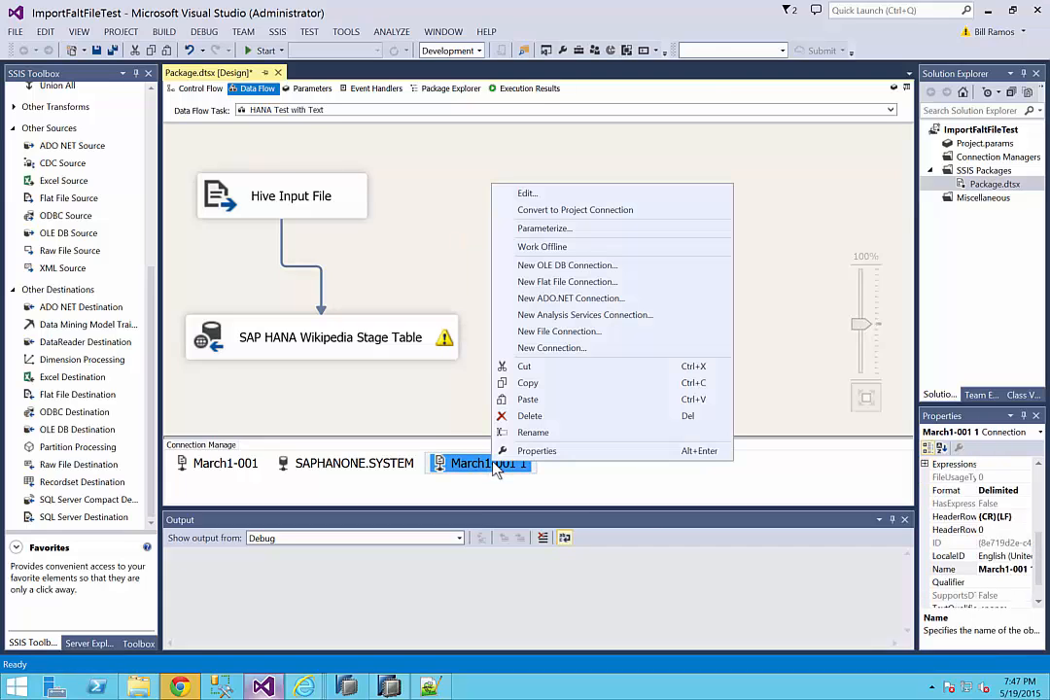
click(540, 196)
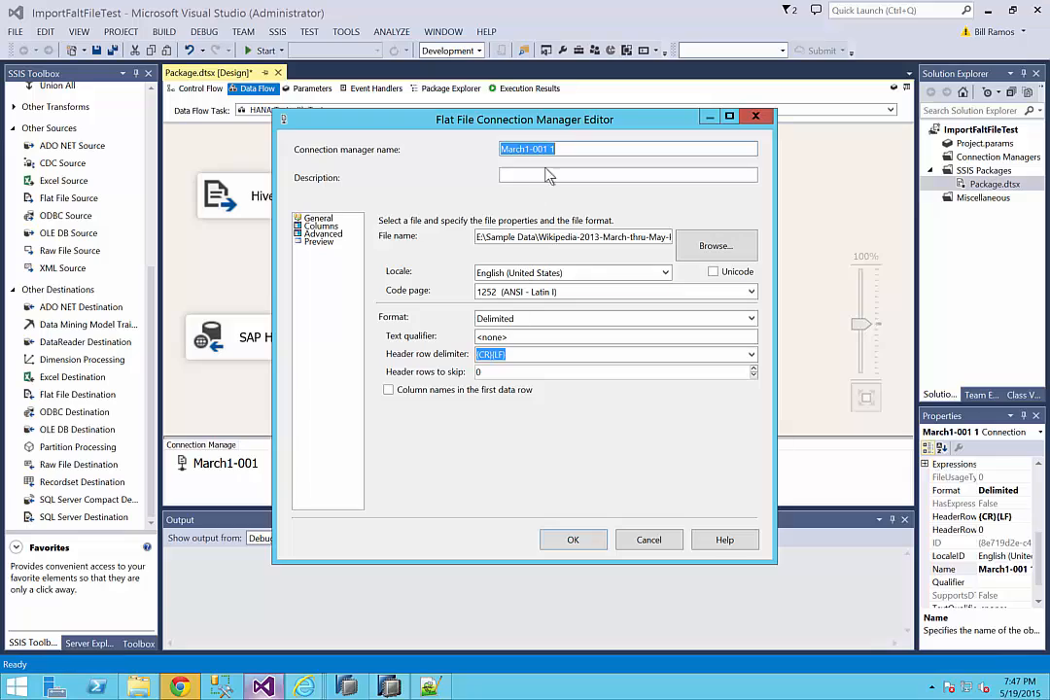
click(567, 149)
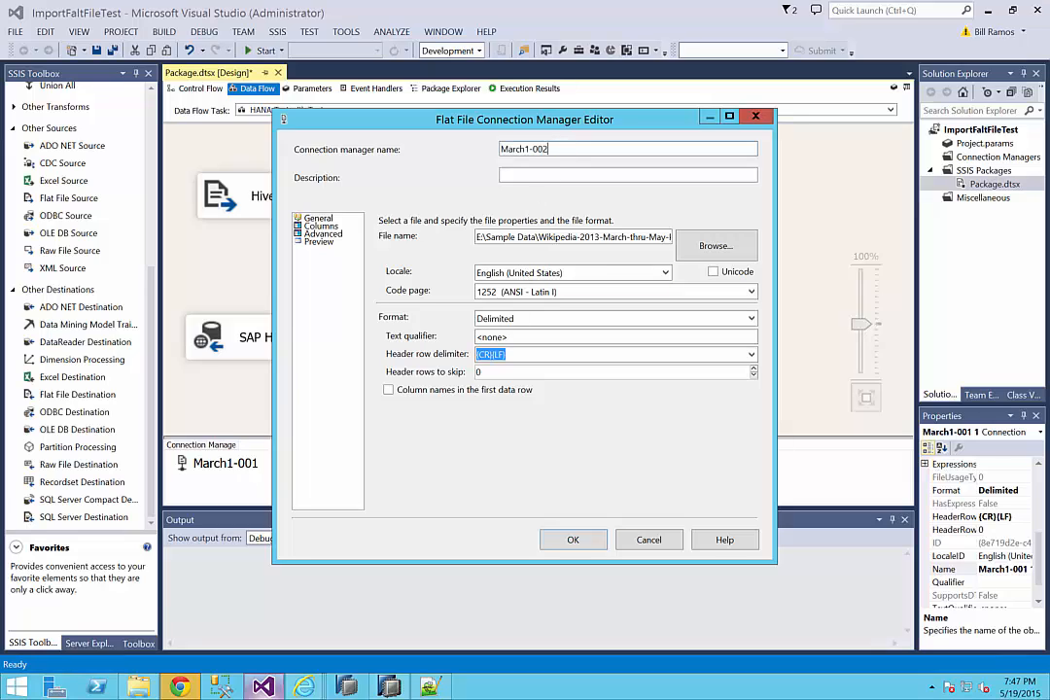
key(Tab)
key(Tab)
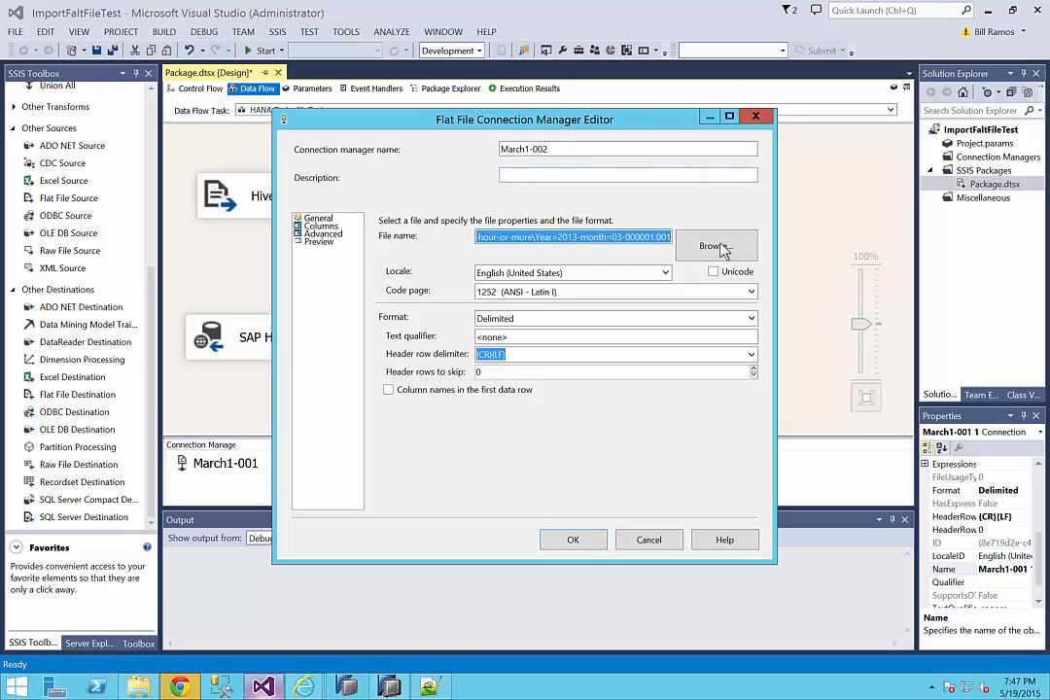
click(722, 250)
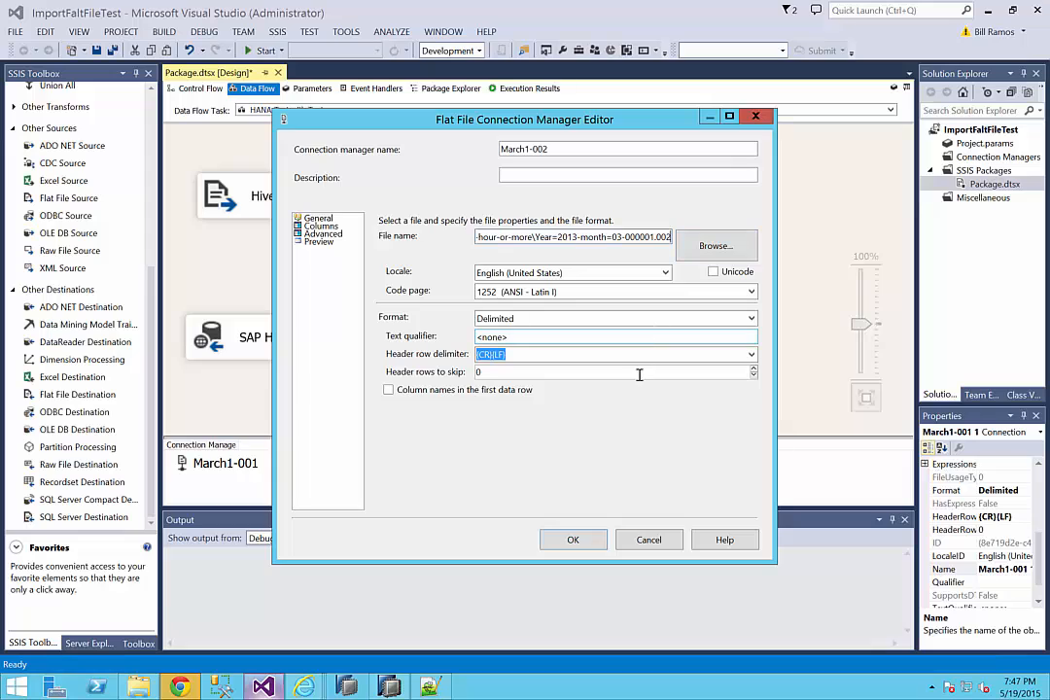
click(317, 243)
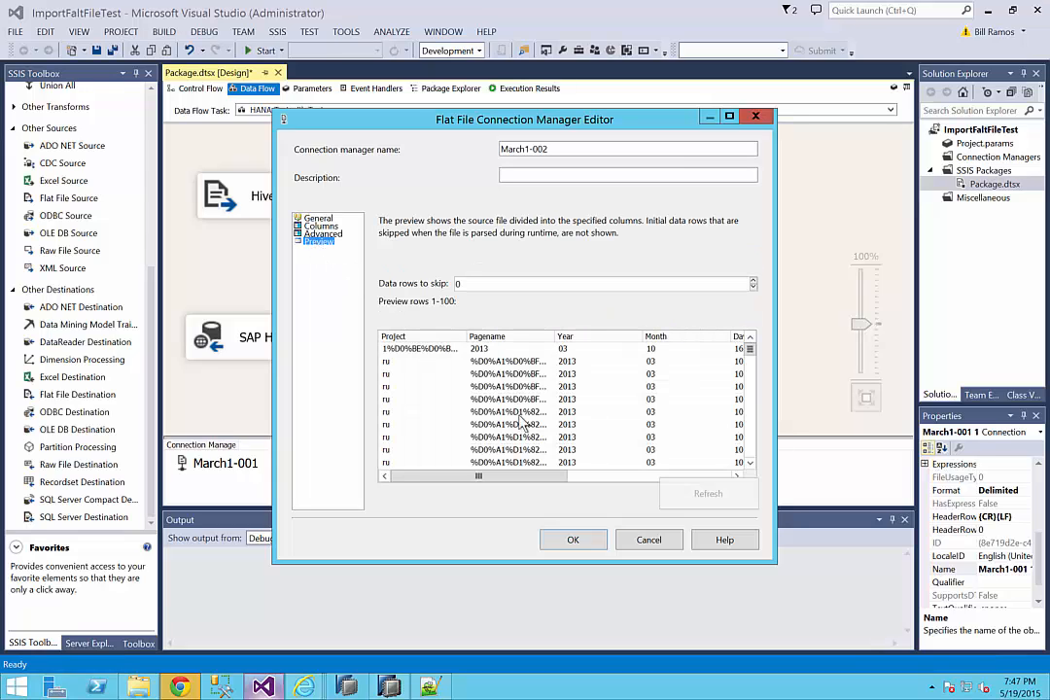
click(574, 540)
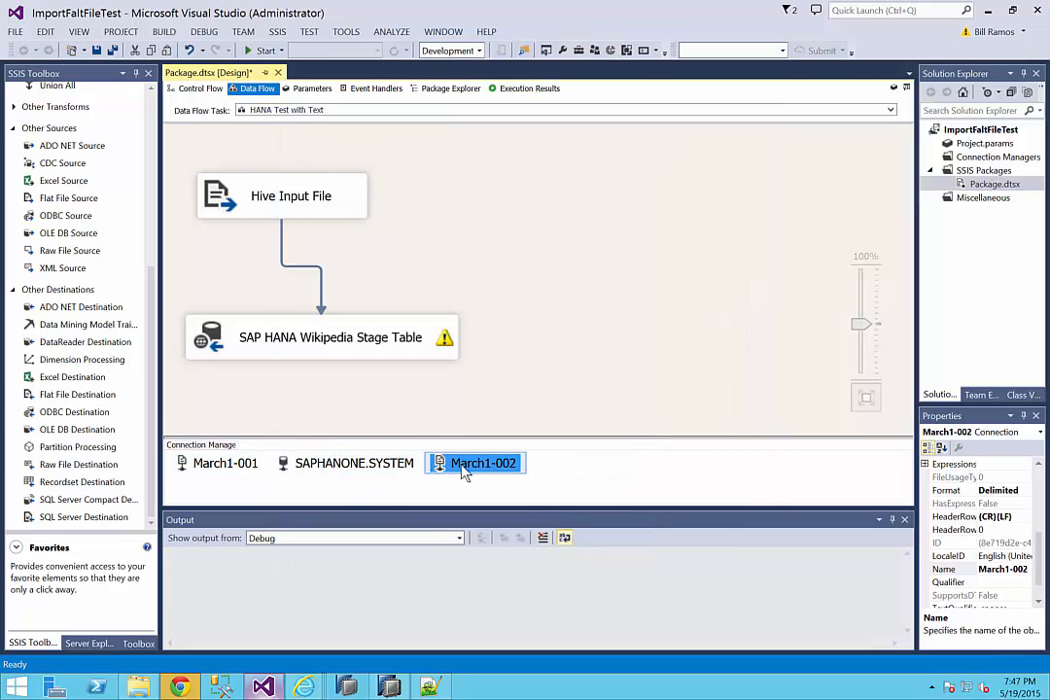
Step: Duplicate the March1-002 connection manager within the package's connection managers
right_click(465, 471)
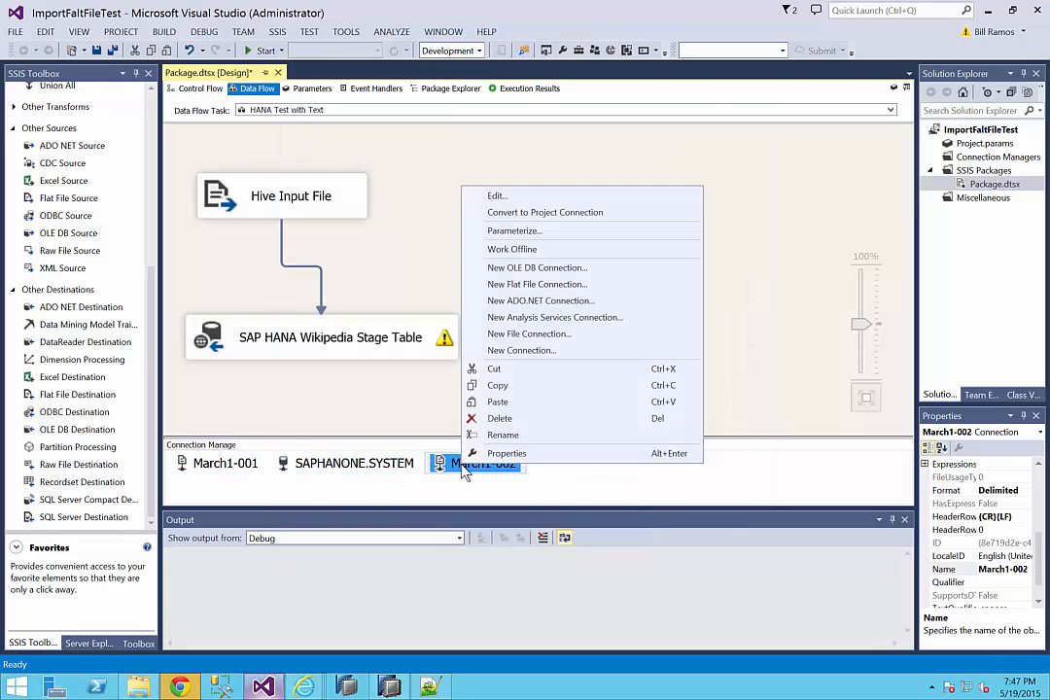
click(515, 389)
click(563, 472)
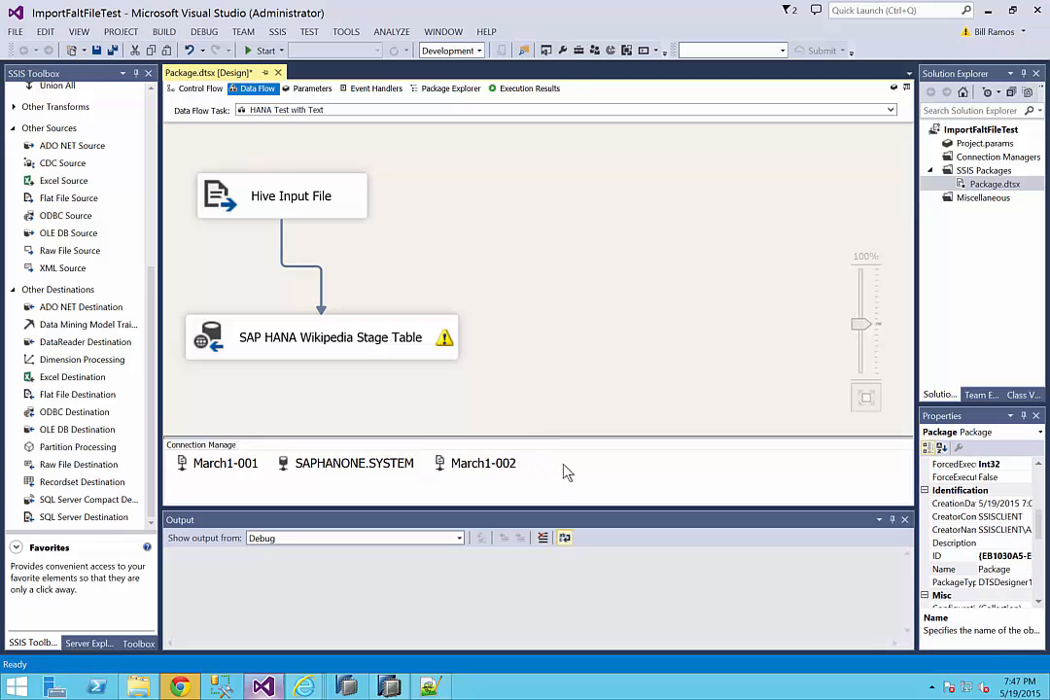
right_click(562, 471)
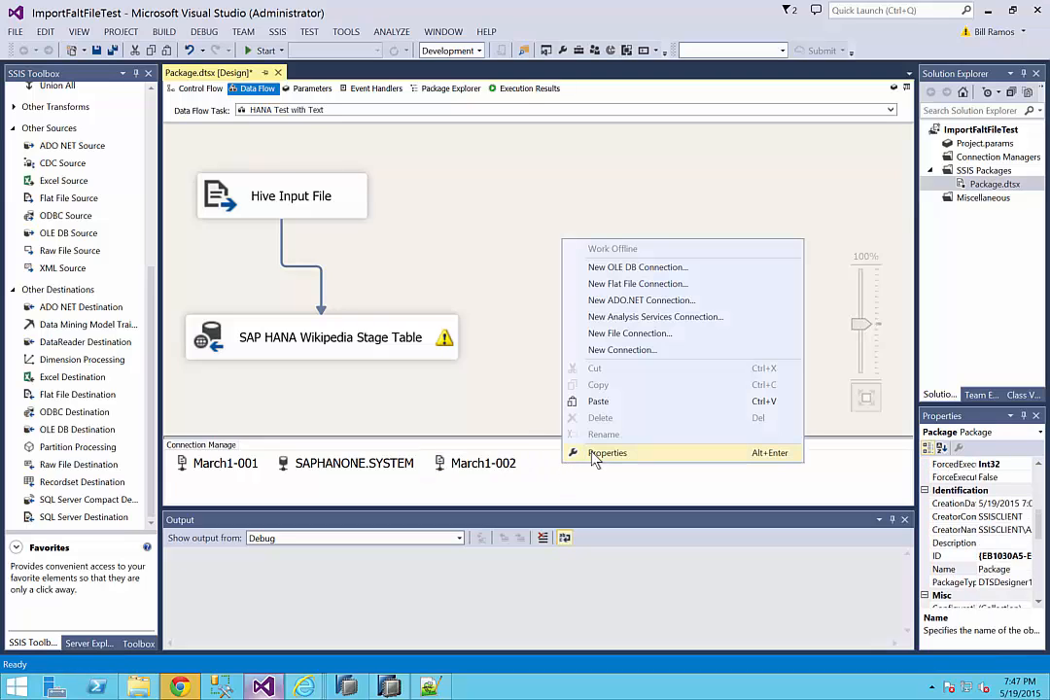
click(601, 402)
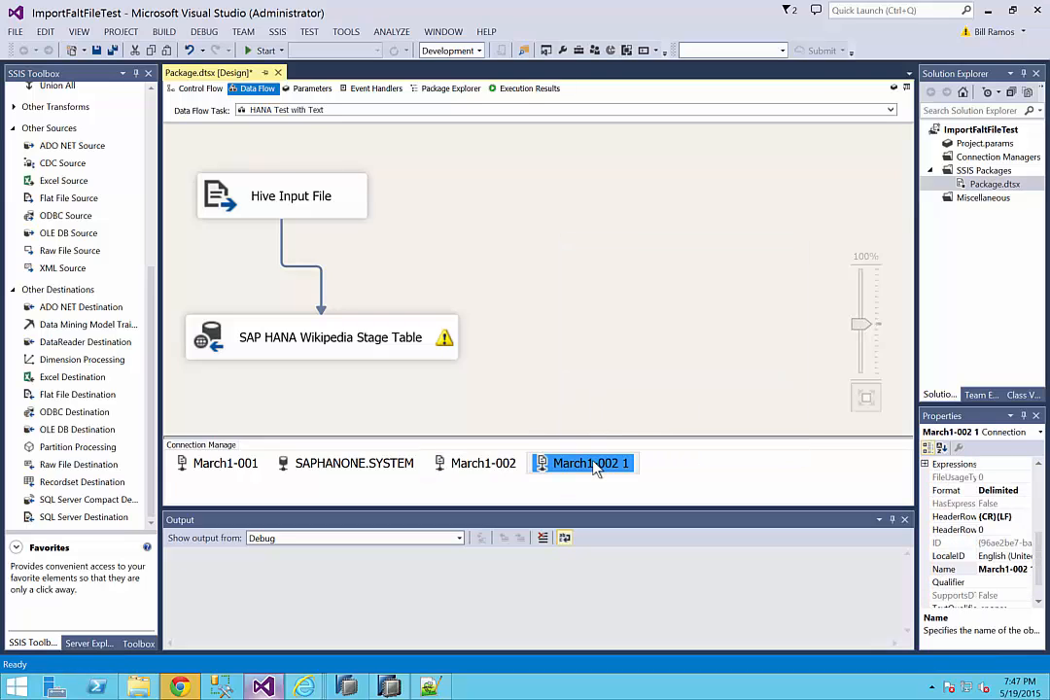
Step: Rename the duplicated connection manager as March1-003 and point its file name to Year=2013-month=03-000001.003
right_click(596, 469)
click(654, 197)
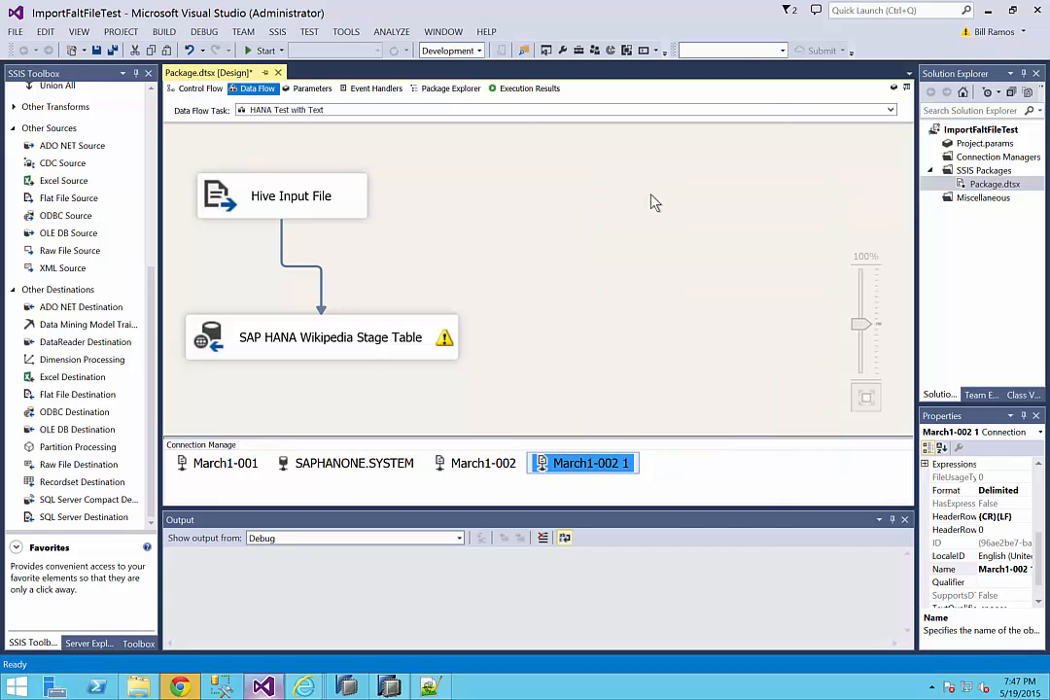
click(578, 148)
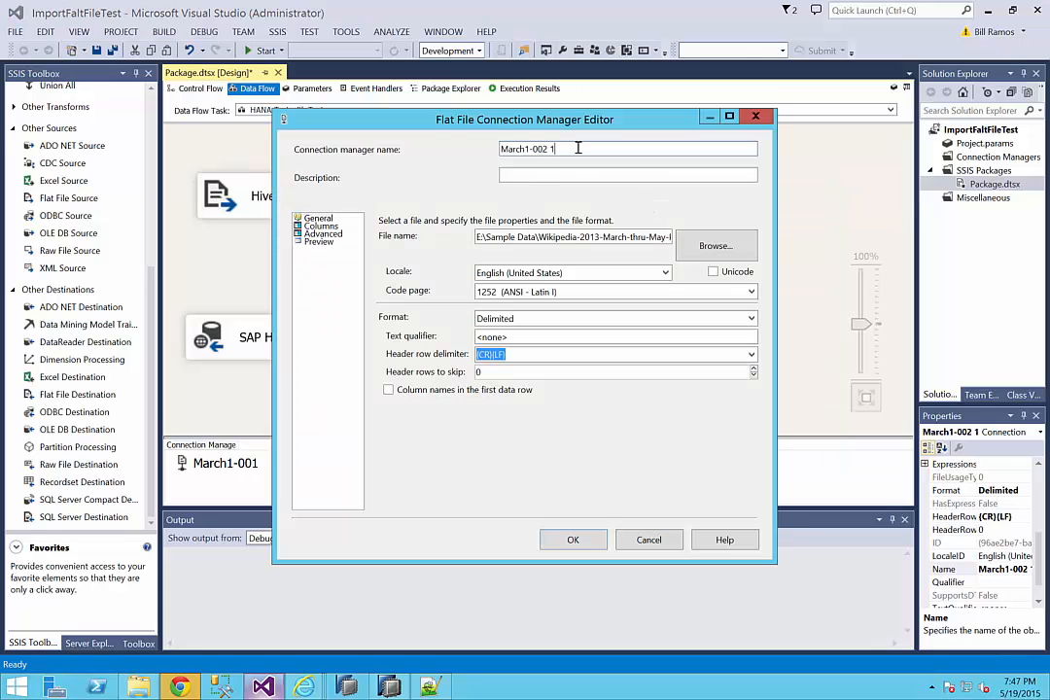
text(3)
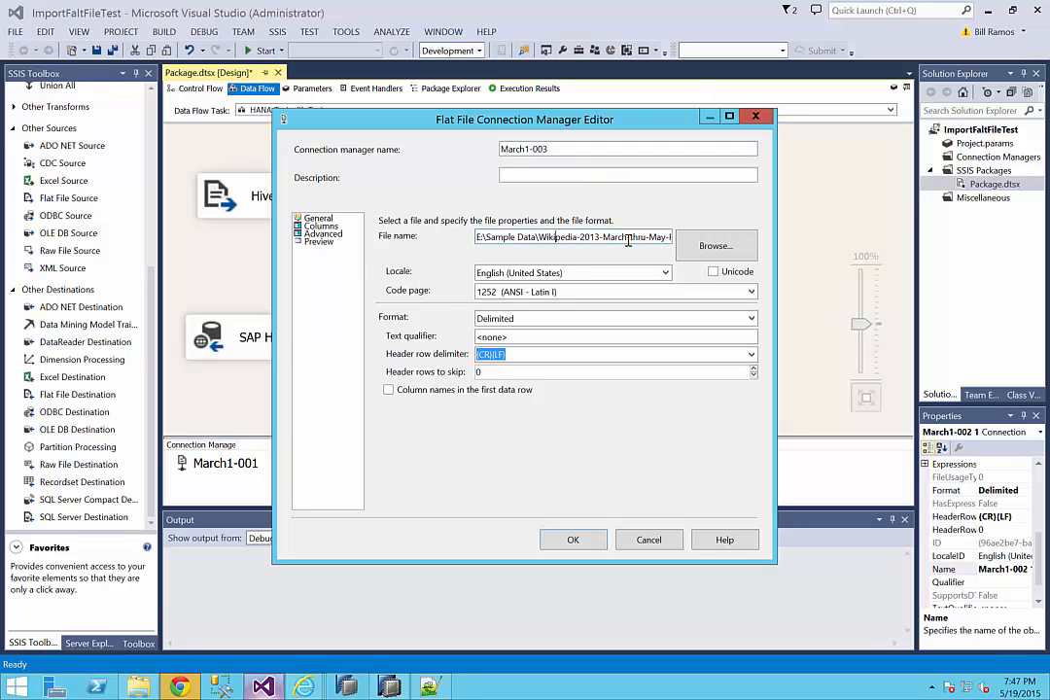
drag(478, 237, 710, 238)
click(668, 237)
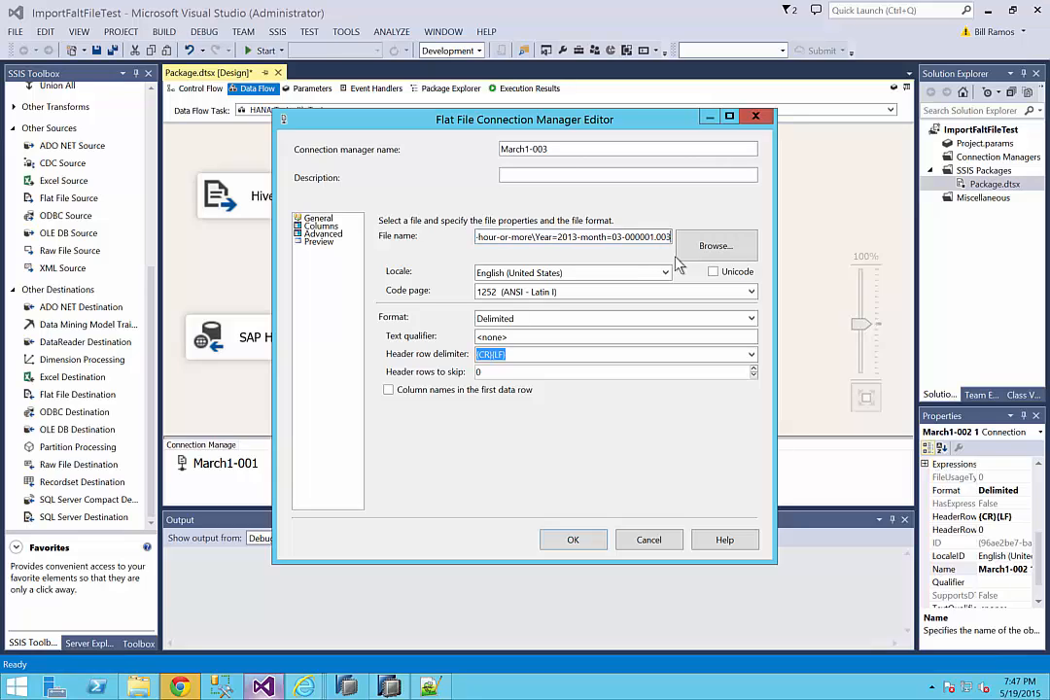
Step: Preview the March1-003 file's rows, set its data rows to skip to 1, and refresh the preview before accepting the changes
click(326, 244)
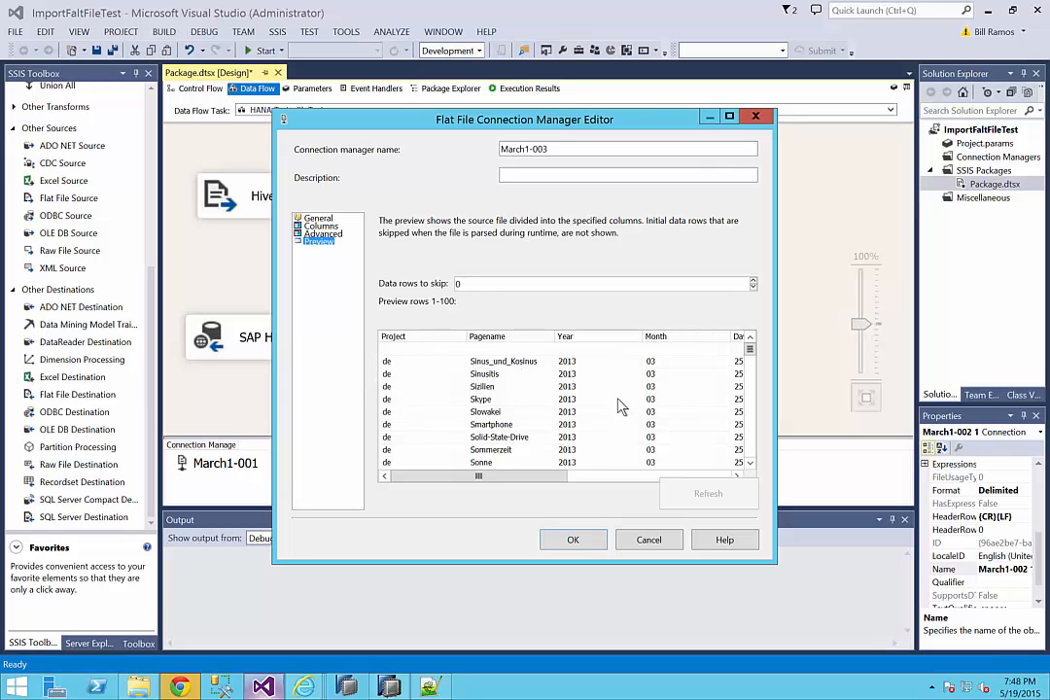
drag(554, 475, 615, 525)
click(753, 287)
text(1)
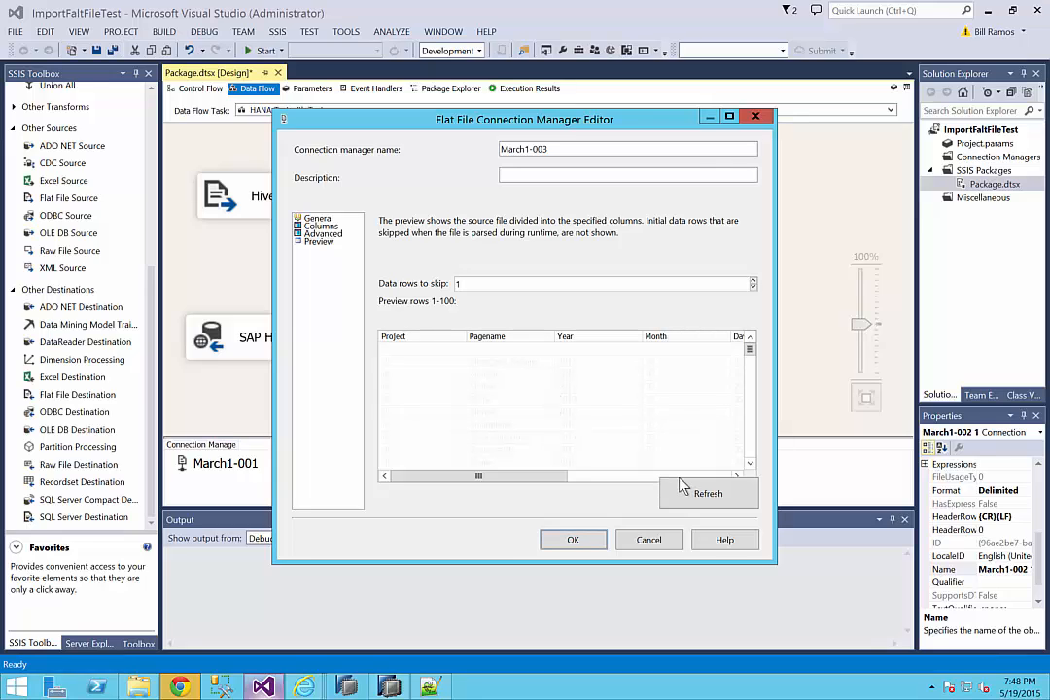
click(317, 241)
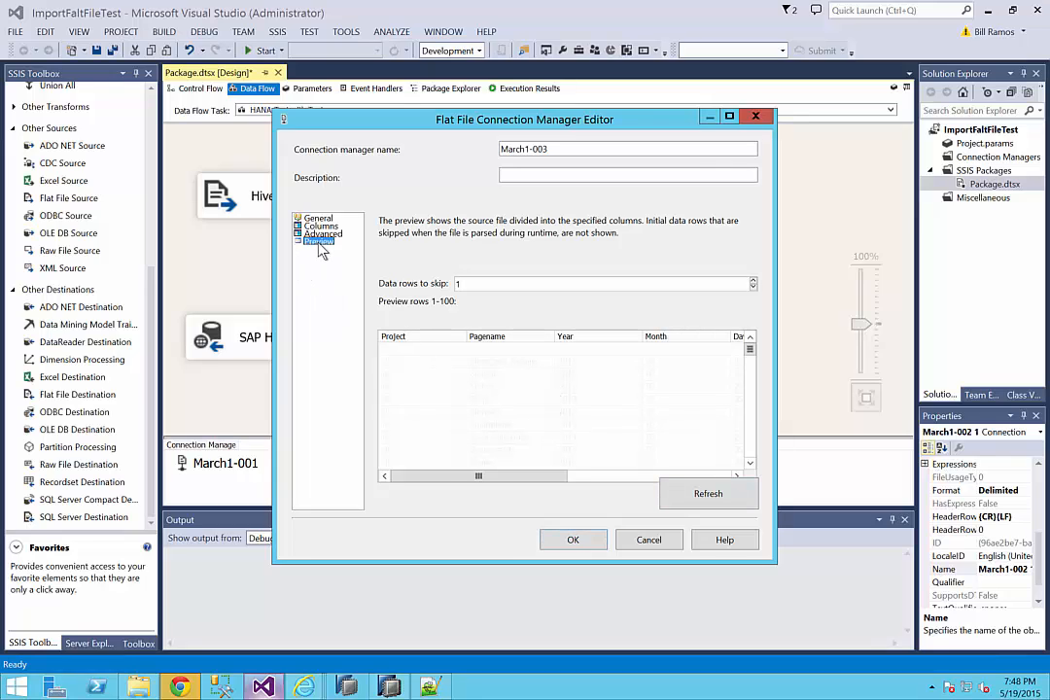
click(723, 507)
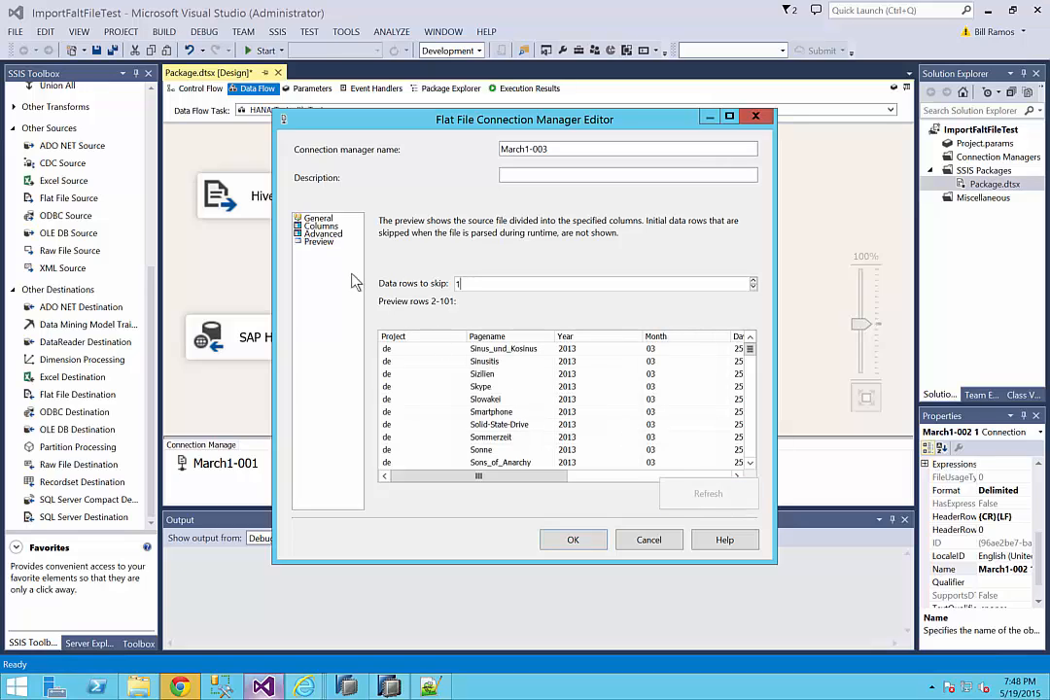
click(575, 542)
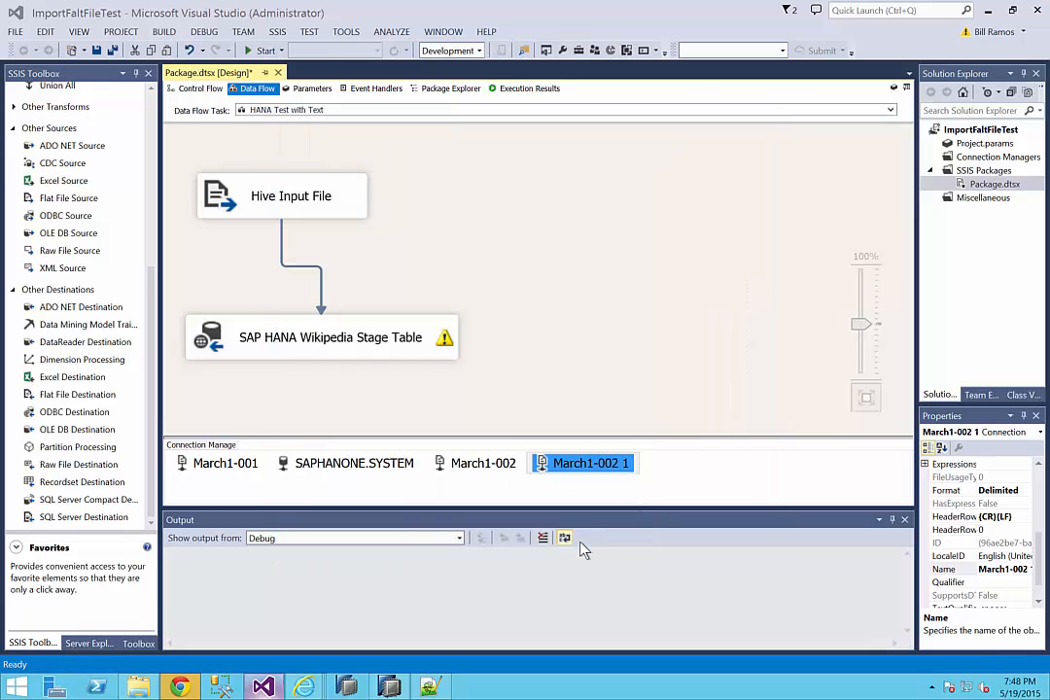
Step: Edit the March1-002 connection manager to skip 1 data row, and refresh its preview to check the rows
click(484, 463)
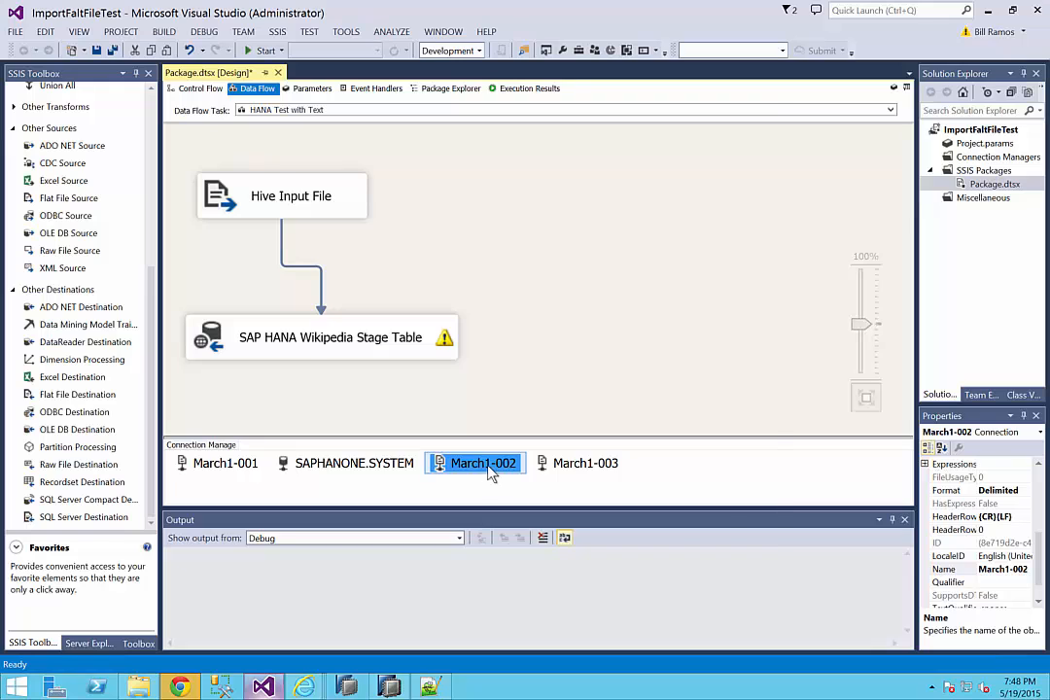
double_click(485, 466)
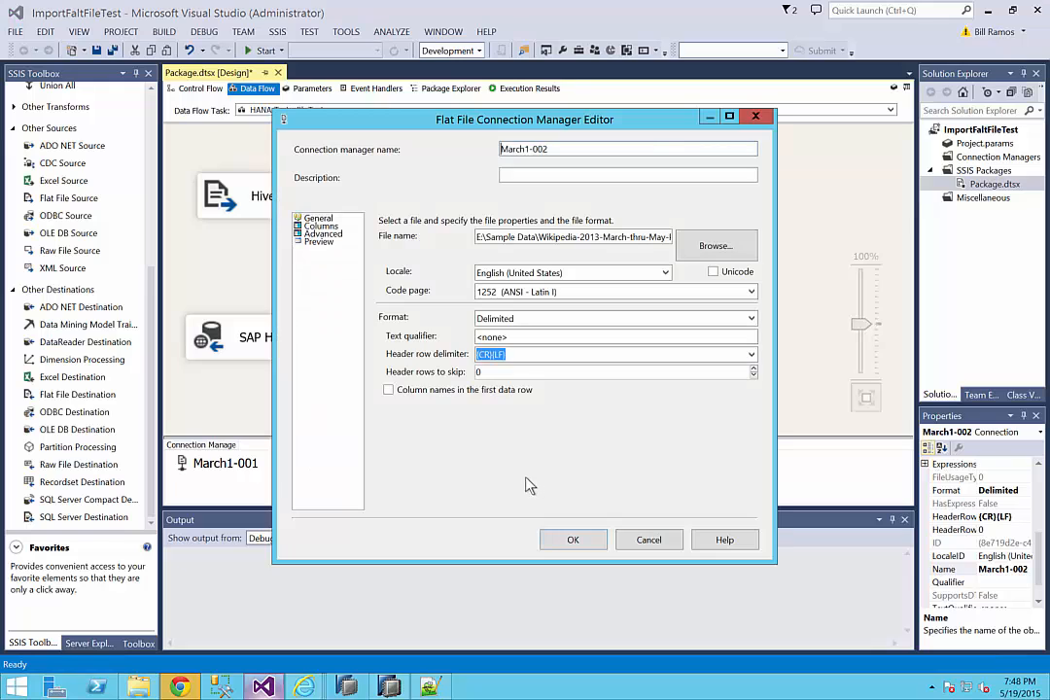
click(319, 226)
click(317, 242)
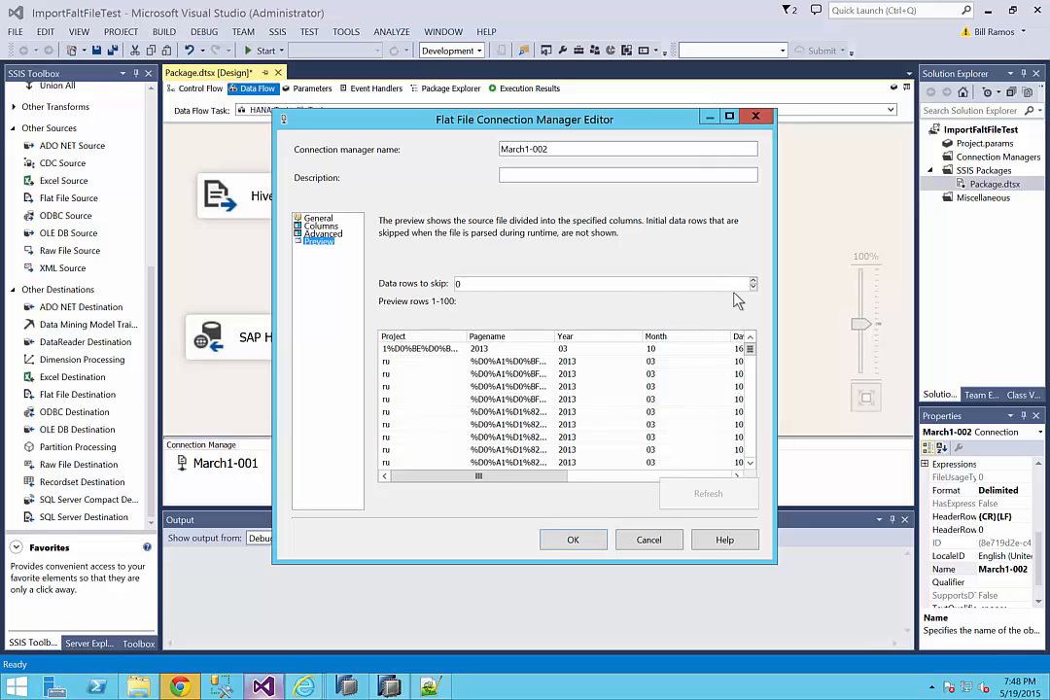
click(466, 283)
key(BackSpace)
text(1)
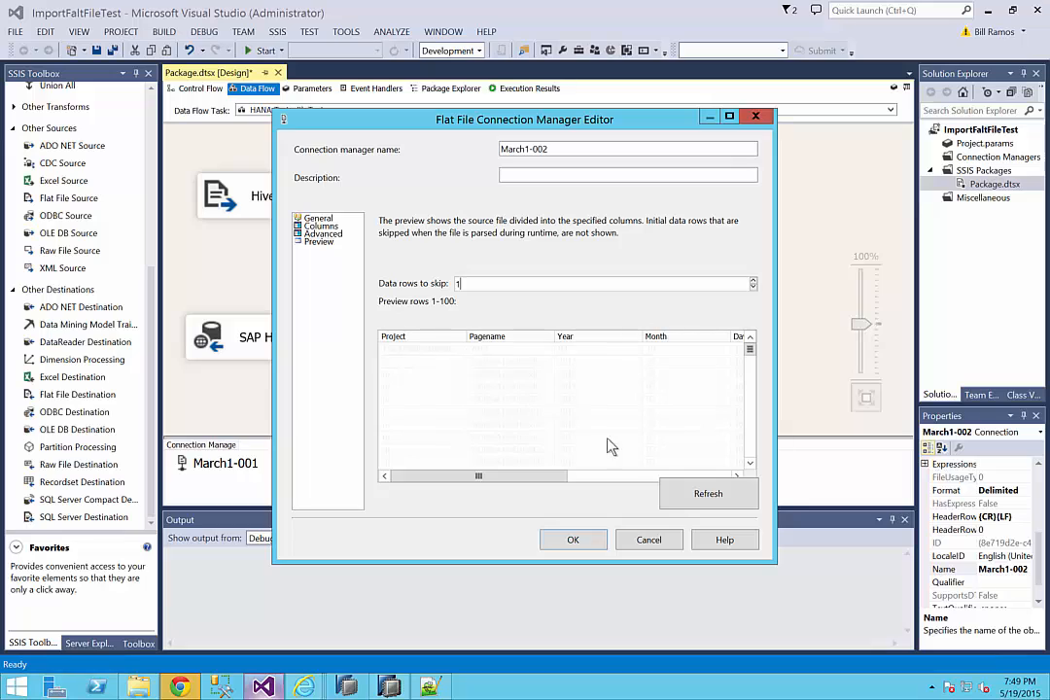
click(717, 495)
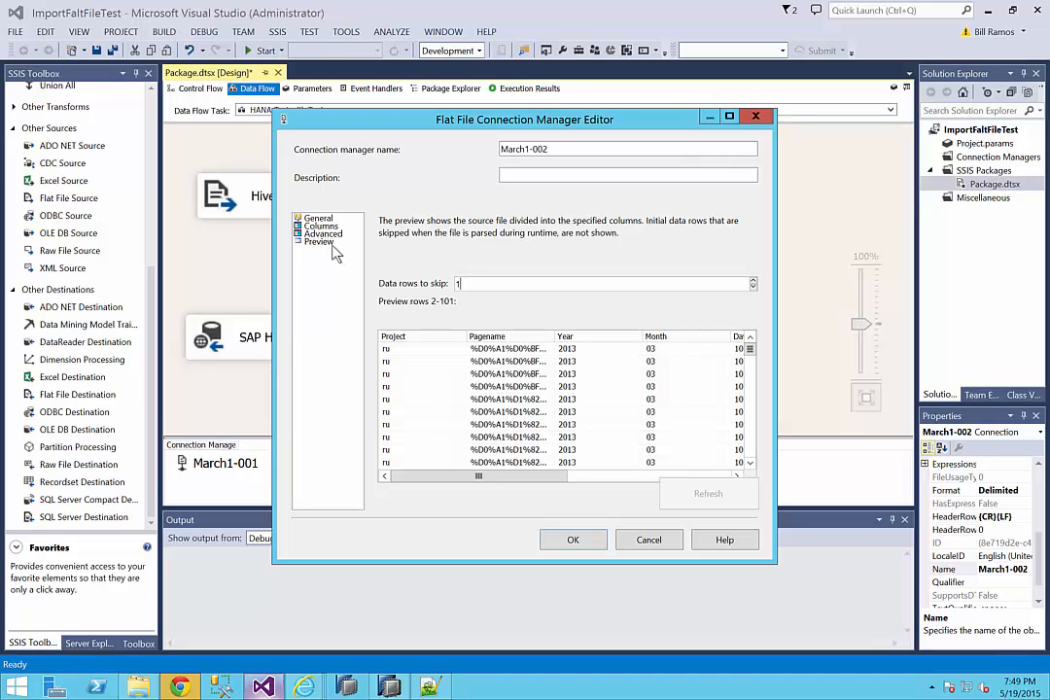
click(572, 542)
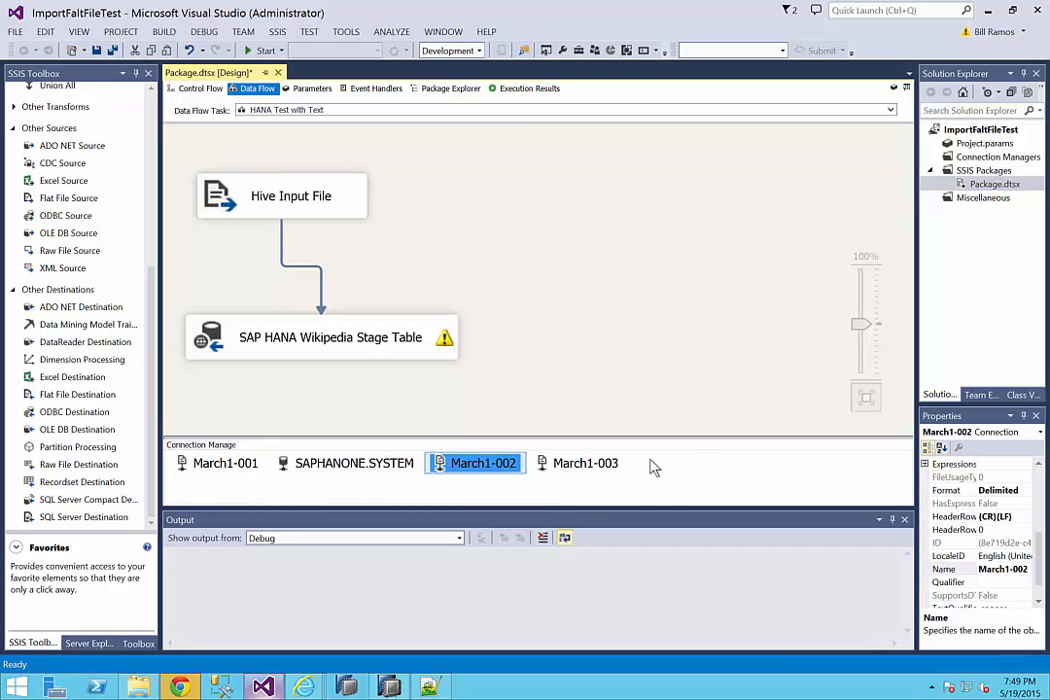
Step: Rename the Hive Input File source in the data flow as Hive Input 001
click(348, 216)
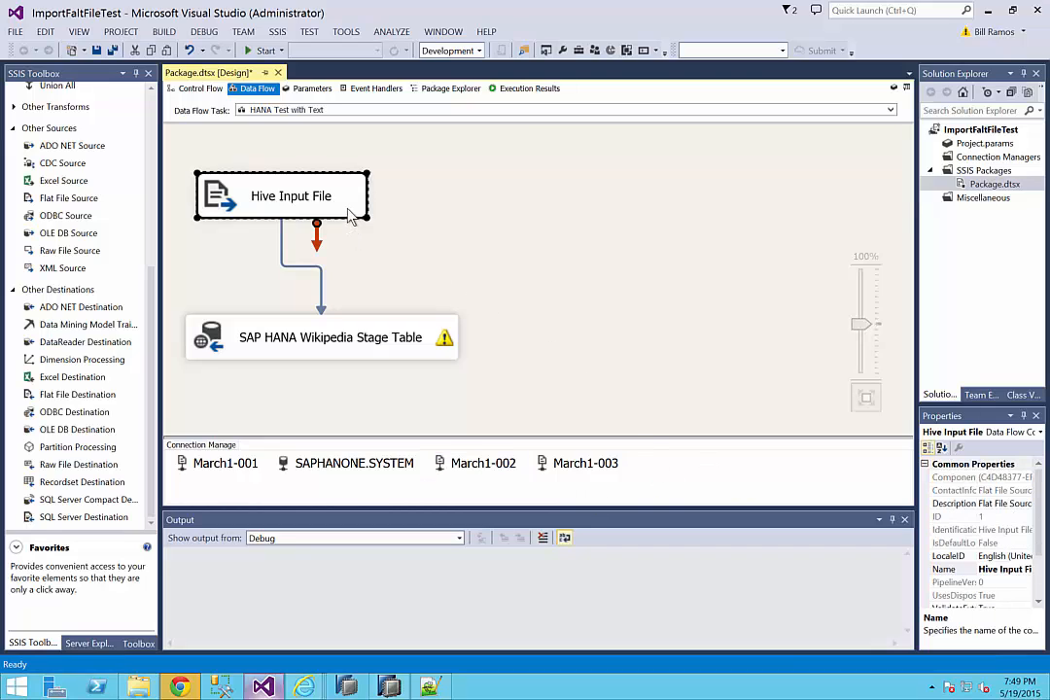
right_click(353, 216)
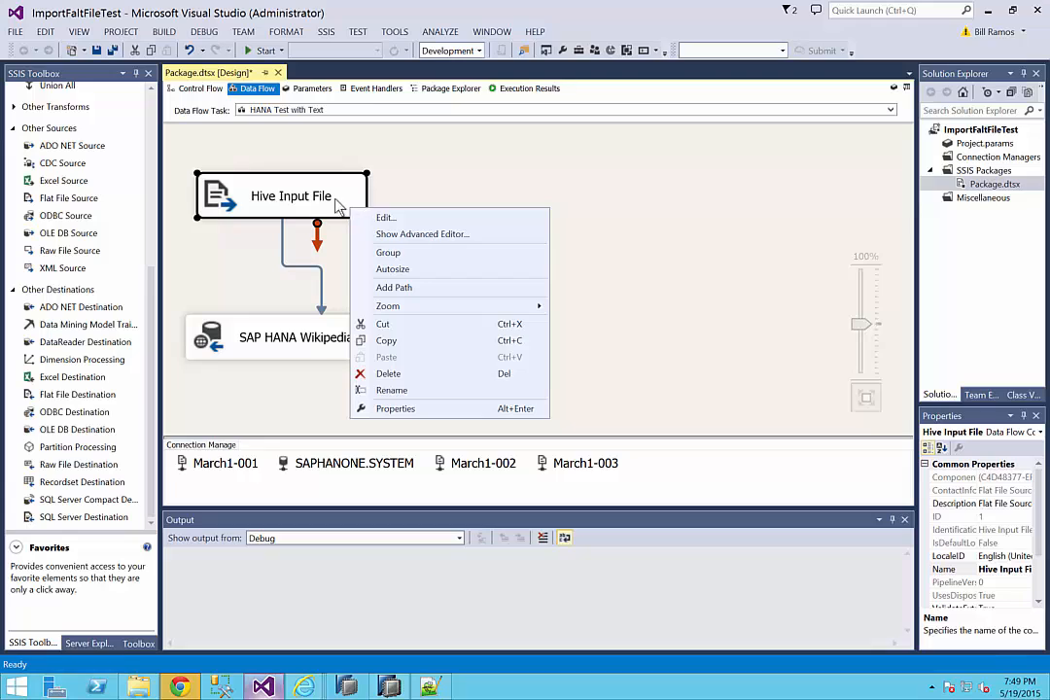
click(394, 390)
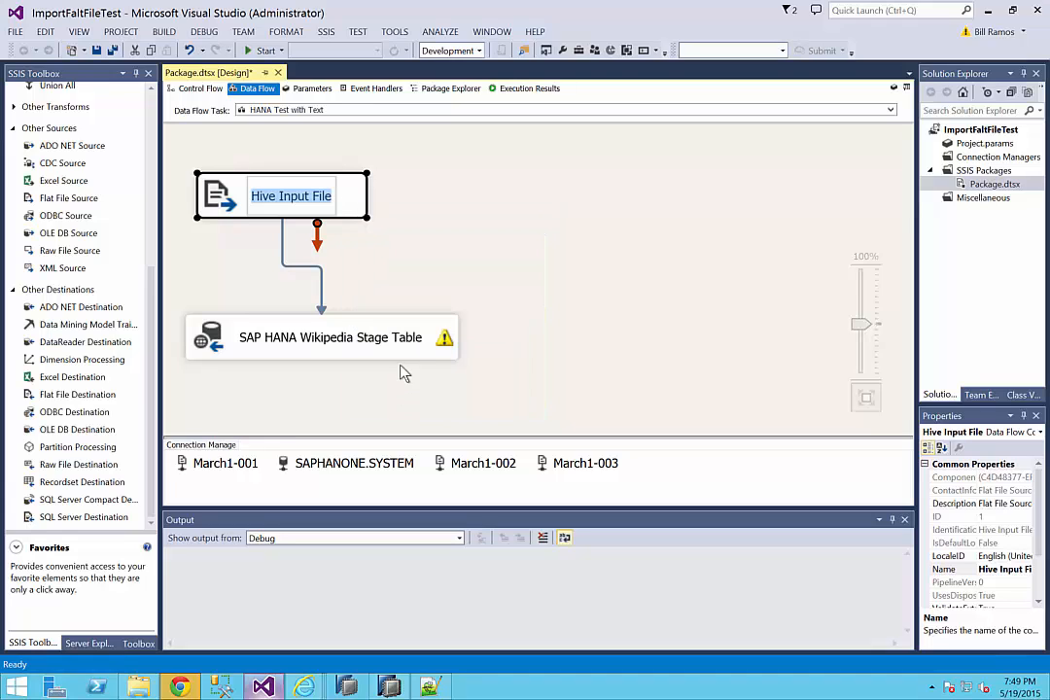
click(295, 199)
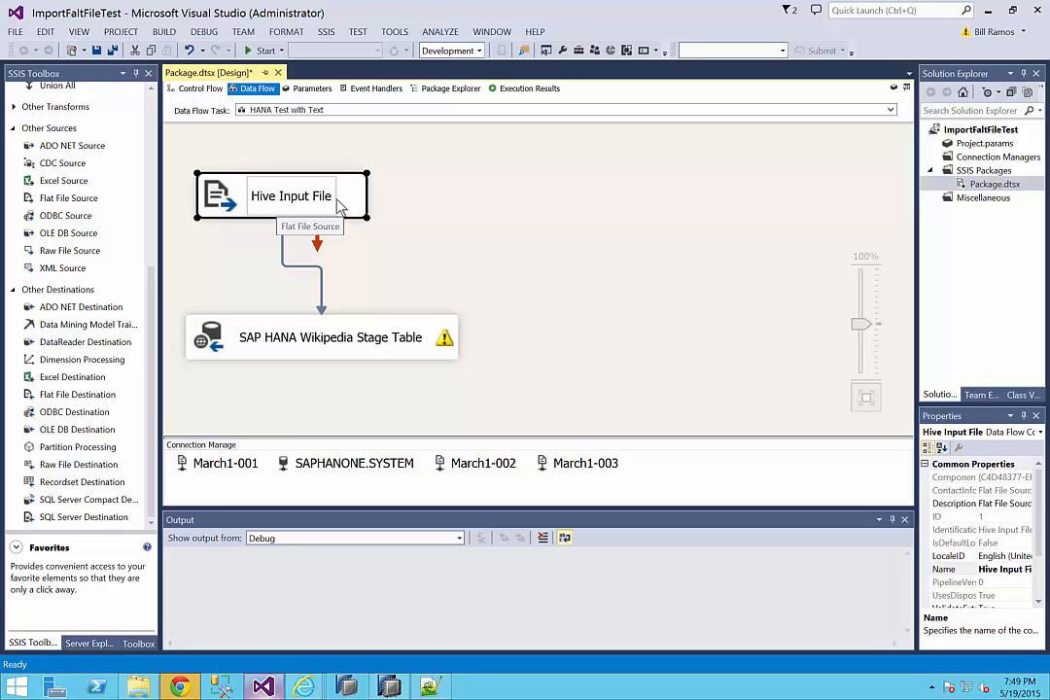
key(Delete)
key(Delete)
key(Delete)
key(Delete)
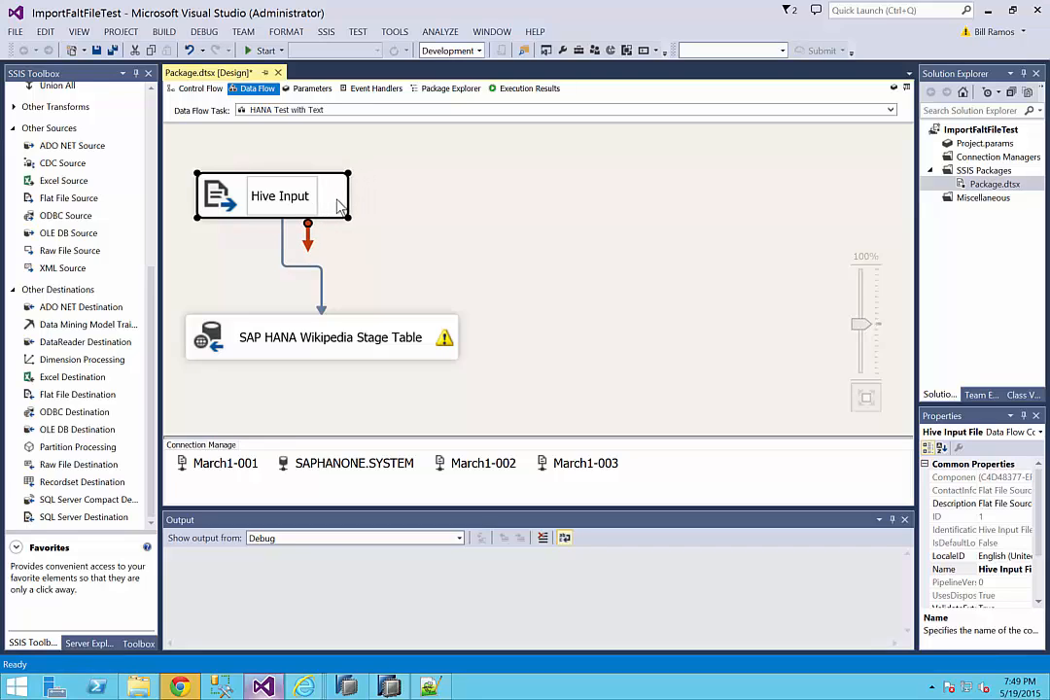
text(001)
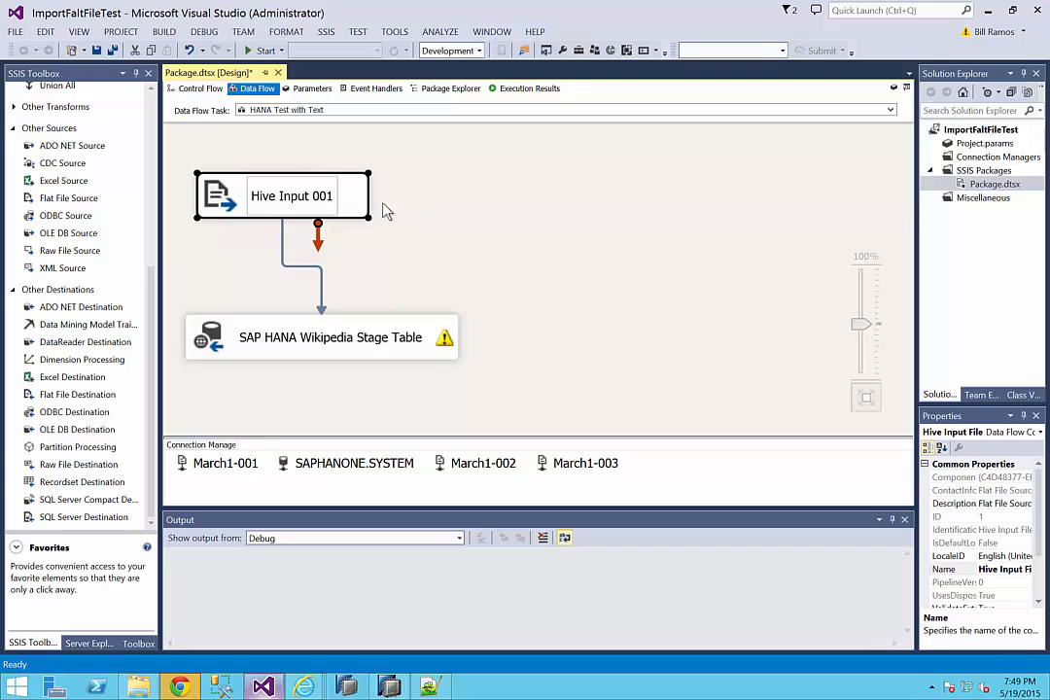
click(385, 209)
Step: Duplicate the Hive Input 001 flat file source on the data flow canvas
right_click(337, 202)
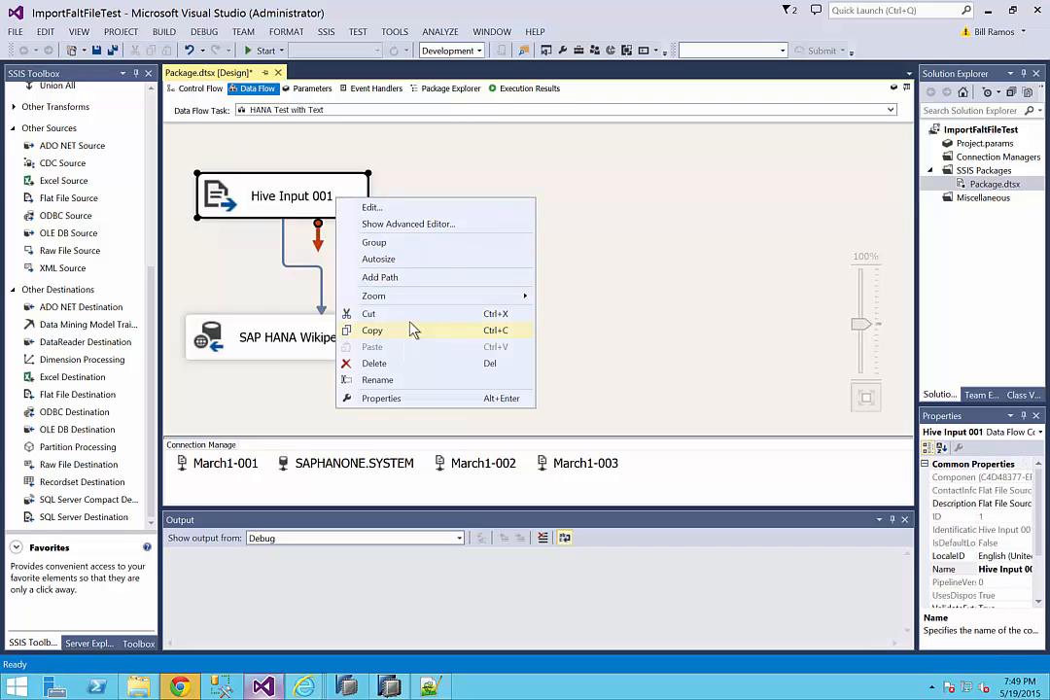
click(413, 332)
click(491, 261)
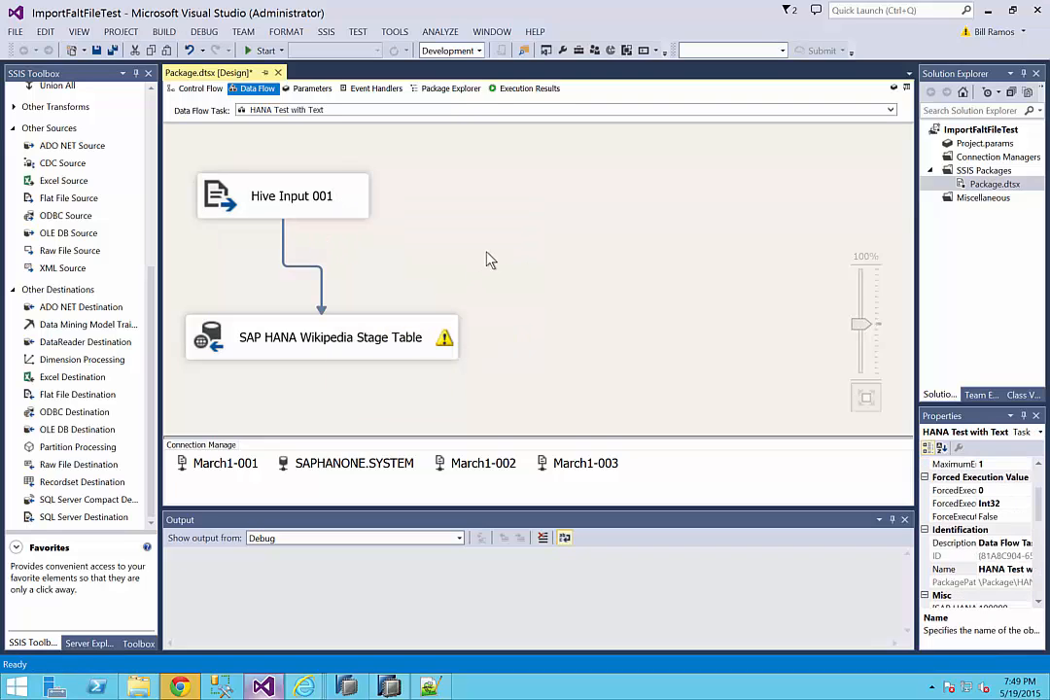
key(ctrl+v)
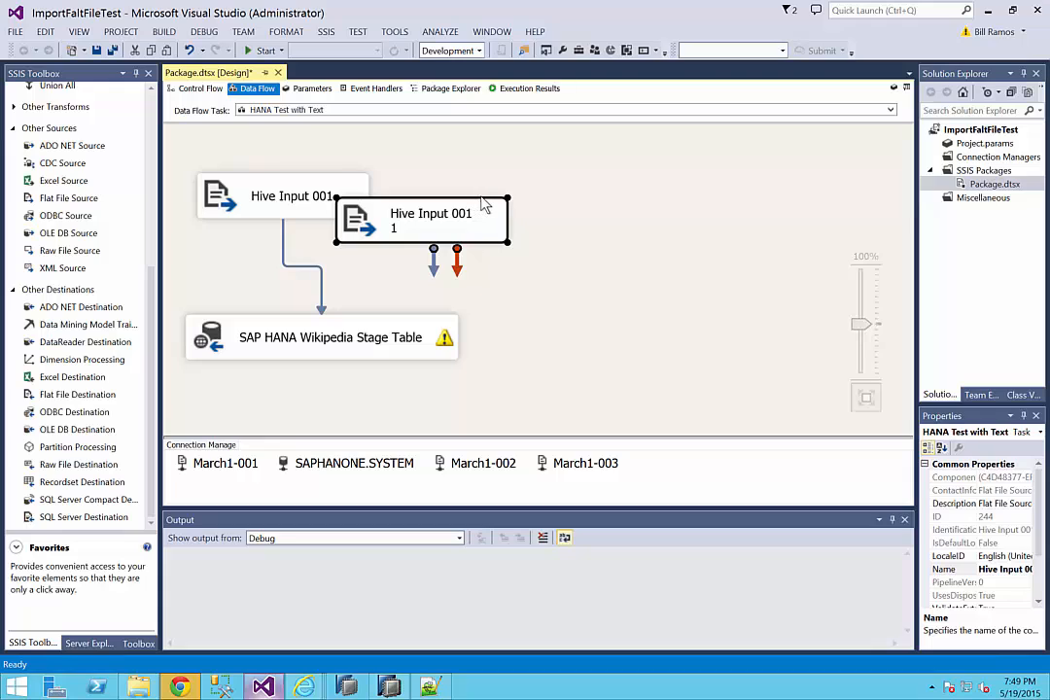
mouse_move(474, 189)
mouse_down()
mouse_move(542, 193)
mouse_move(478, 201)
mouse_up()
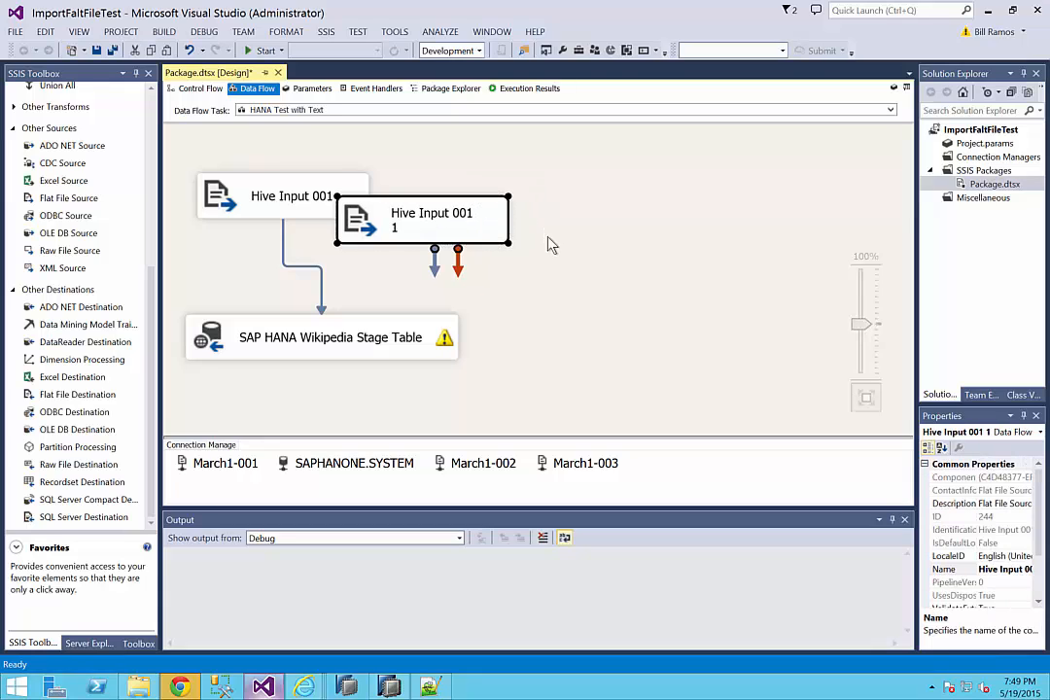
Step: Rename the duplicated flat file source as Hive Input 002
right_click(470, 216)
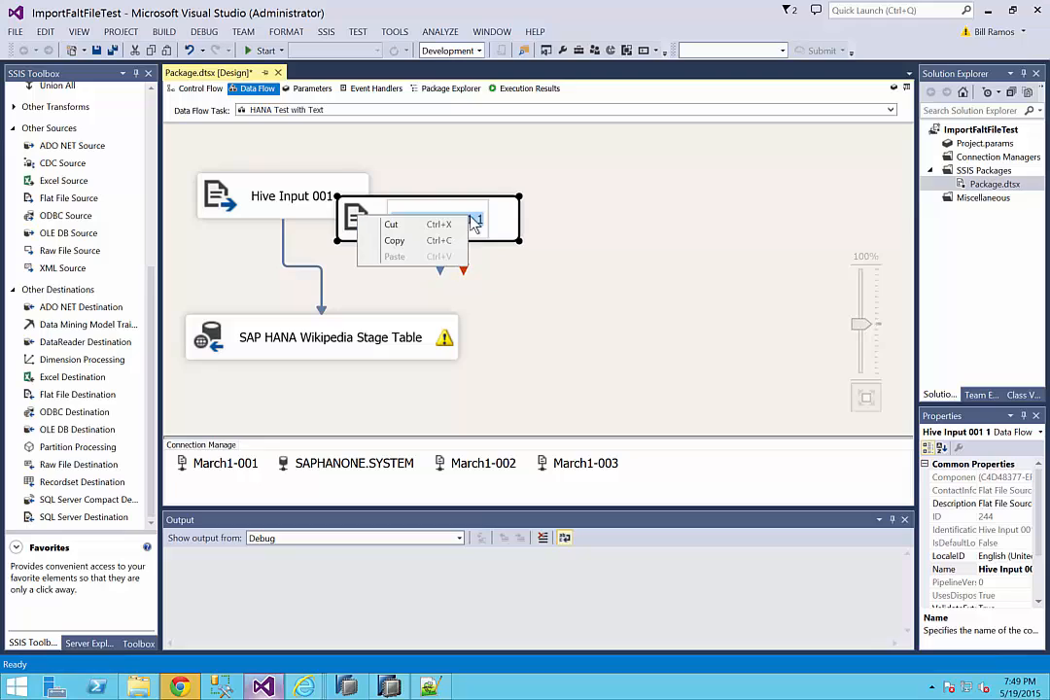
click(484, 221)
click(484, 223)
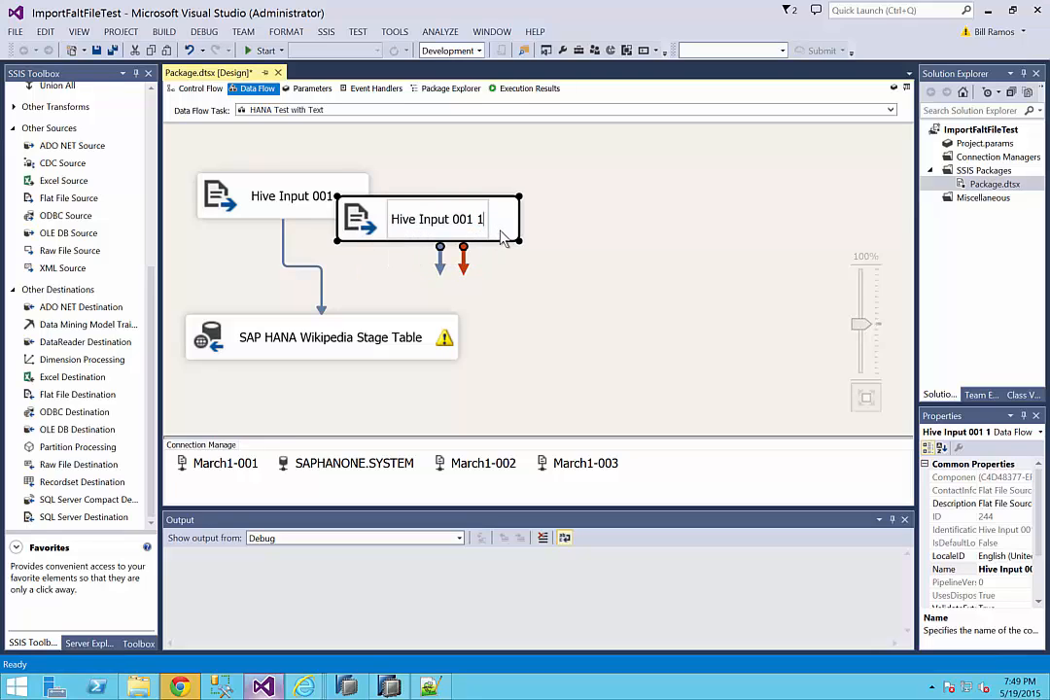
key(BackSpace)
key(BackSpace)
key(BackSpace)
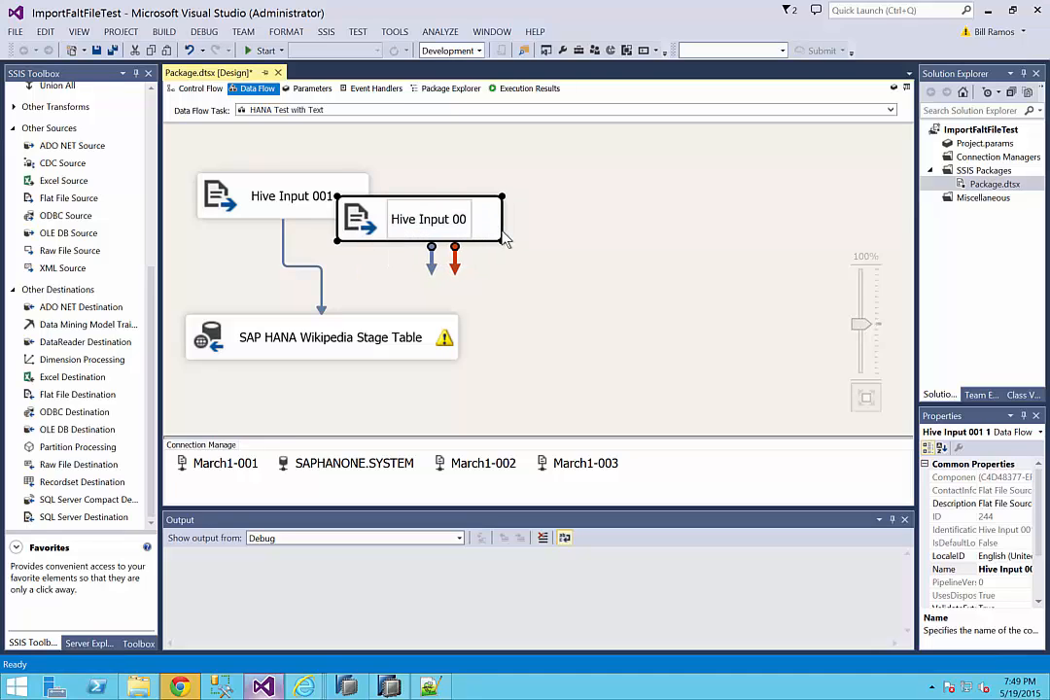
text(2)
key(Return)
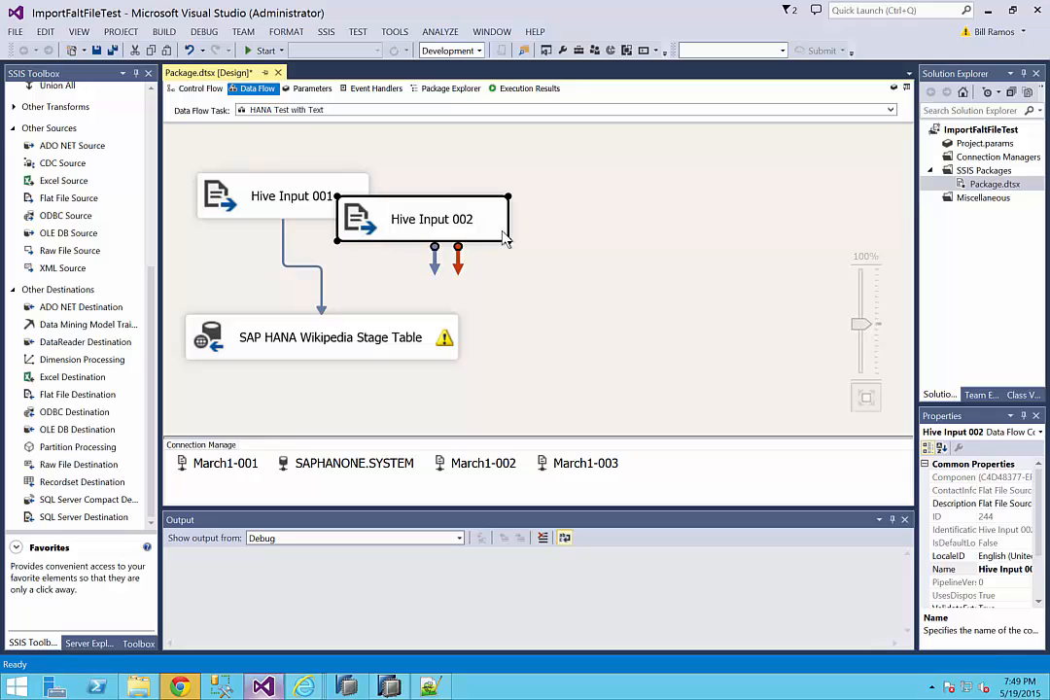
Step: Paste another copy of the Hive Input 001 source into the data flow
click(605, 224)
key(ctrl+v)
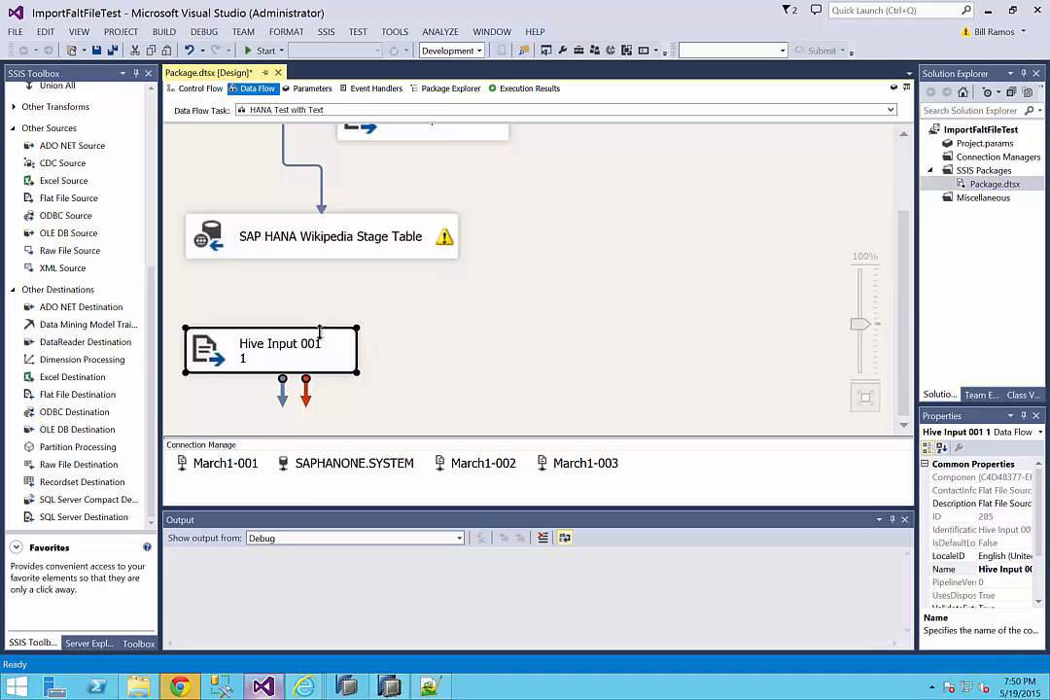
click(398, 366)
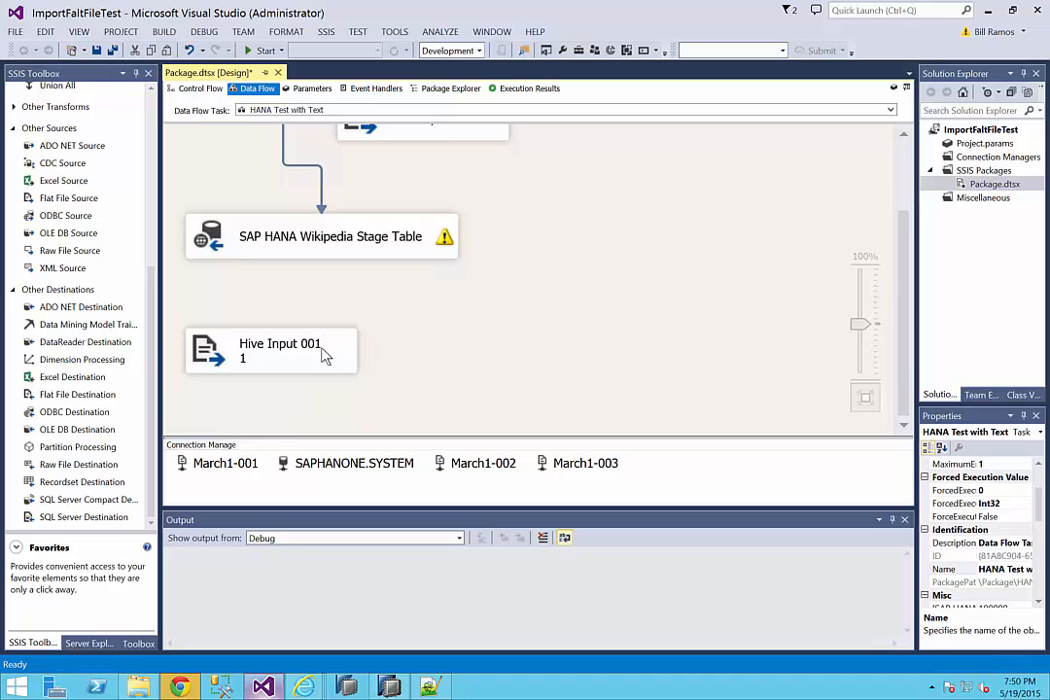
Step: Rename the newly pasted flat file source below the SAP HANA destination as Hive Input 003
click(303, 352)
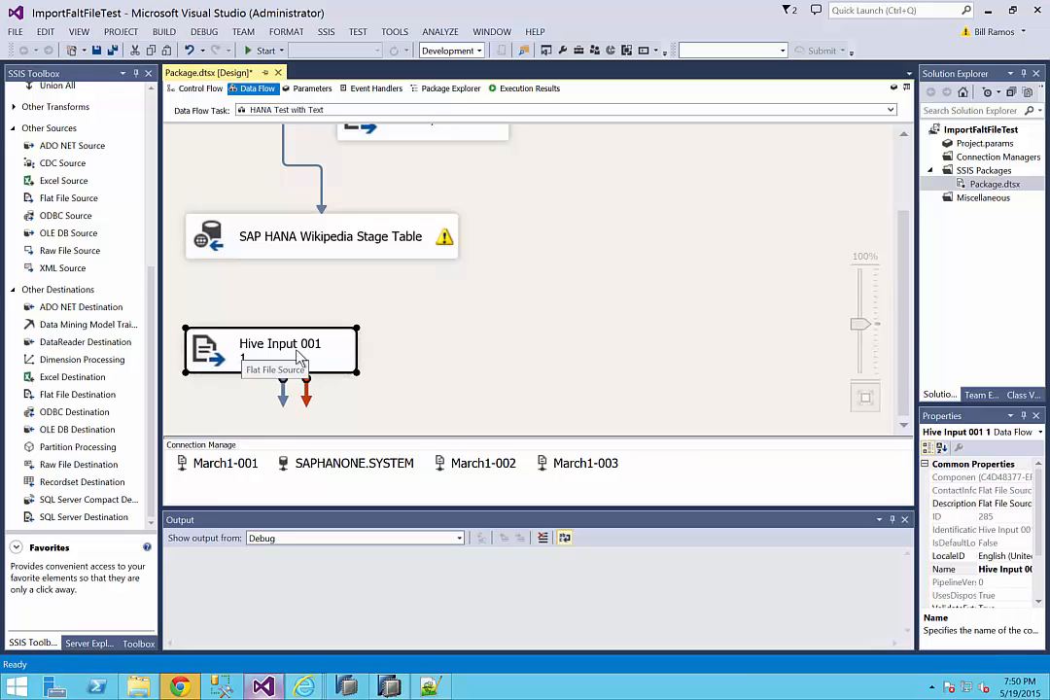
right_click(308, 345)
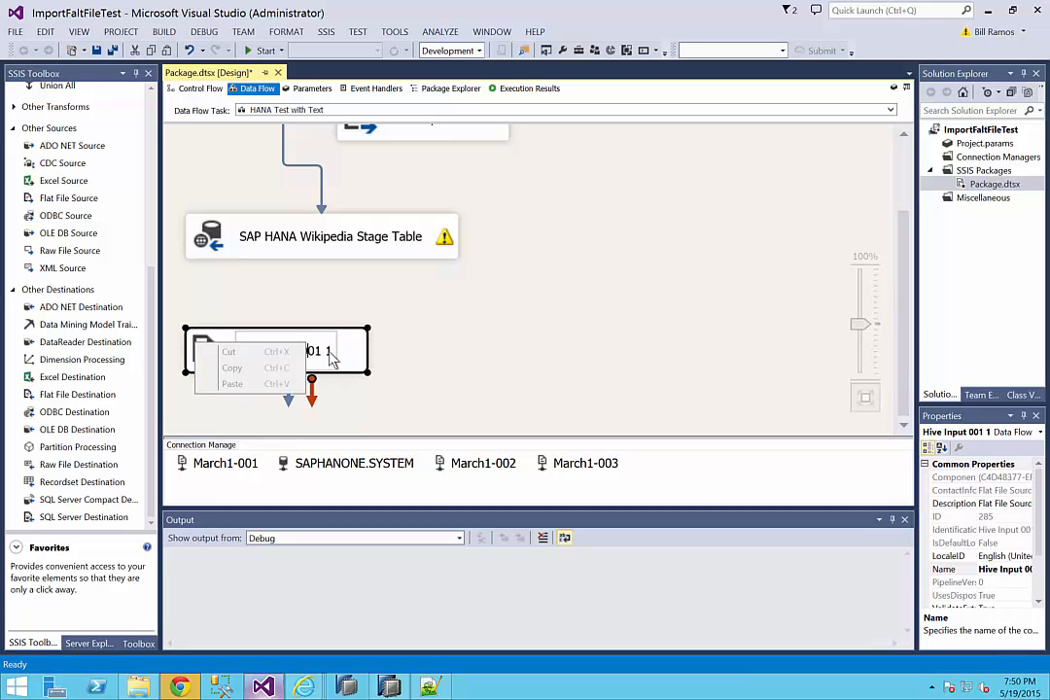
key(Escape)
key(BackSpace)
key(BackSpace)
key(BackSpace)
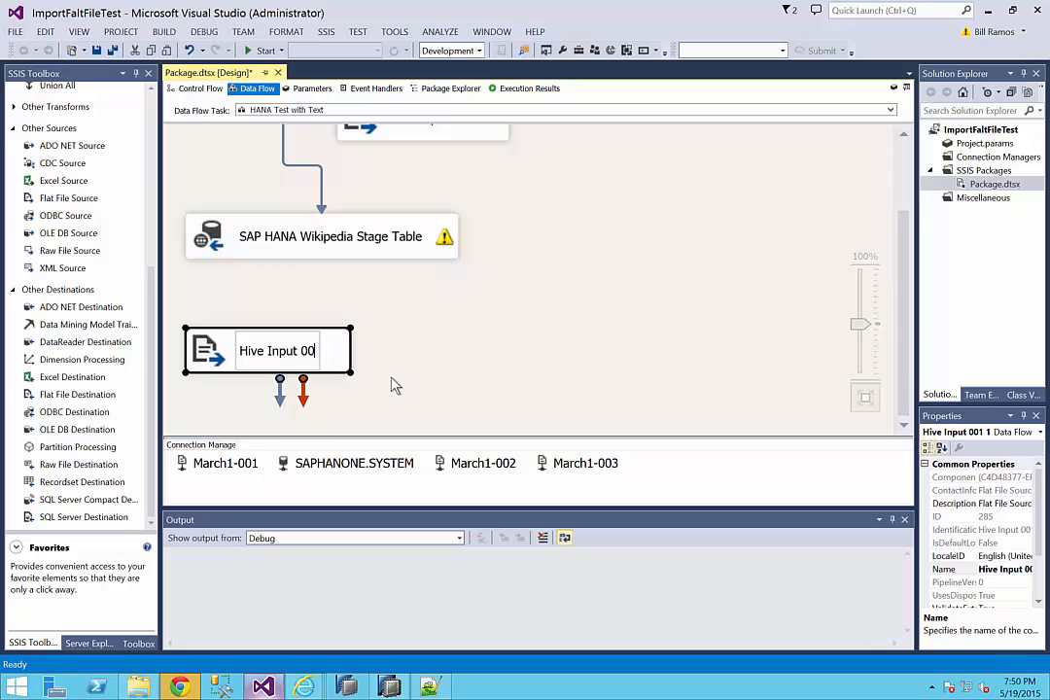
text(3)
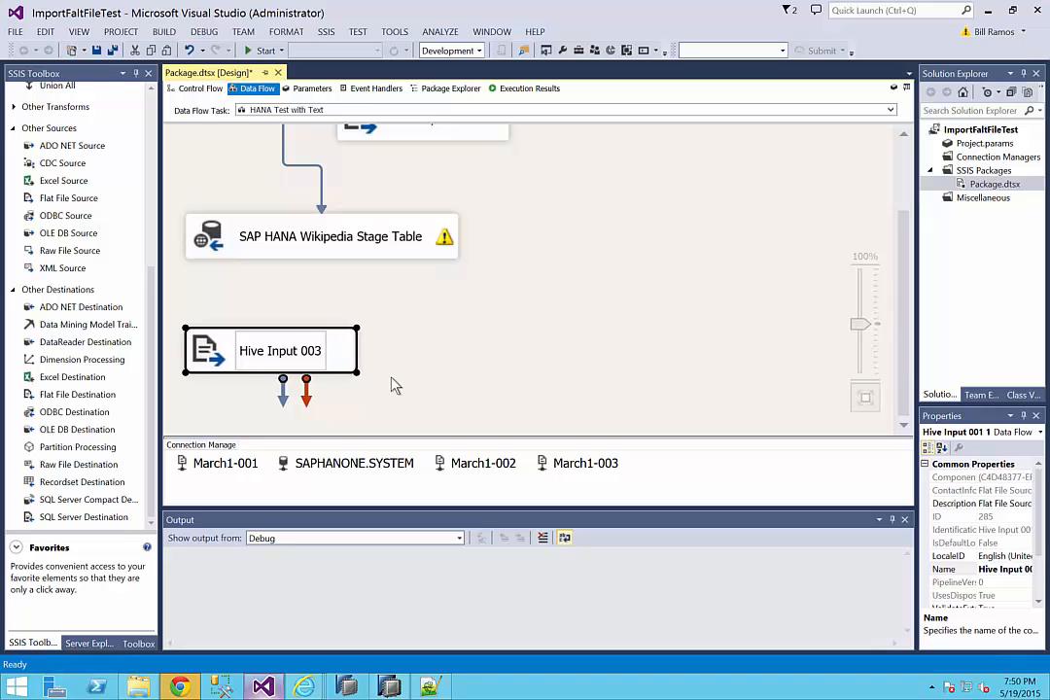
key(Return)
click(499, 261)
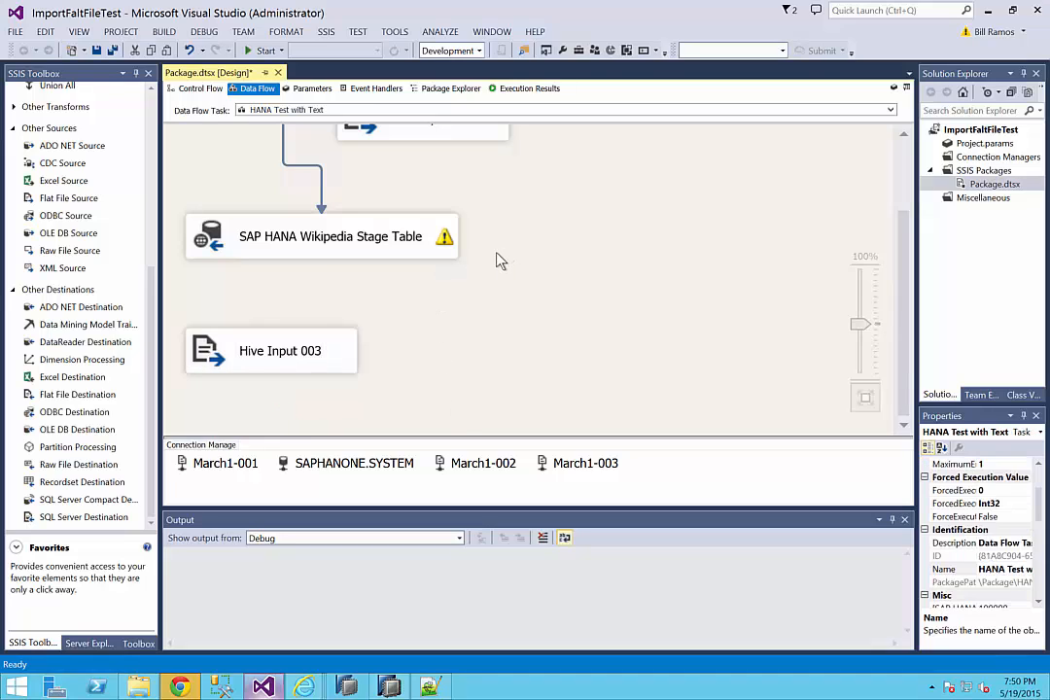
Step: Try to connect the Hive Input 002 output to the existing SAP HANA Wikipedia Stage Table destination
scroll(487, 276, up, 2)
click(437, 236)
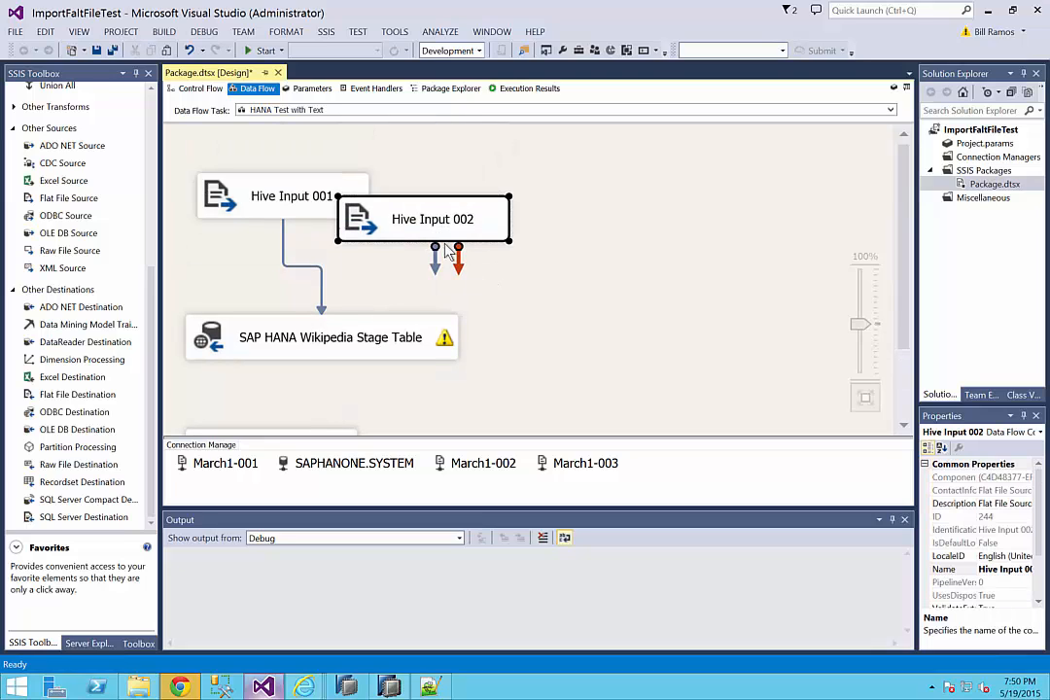
drag(436, 254, 349, 335)
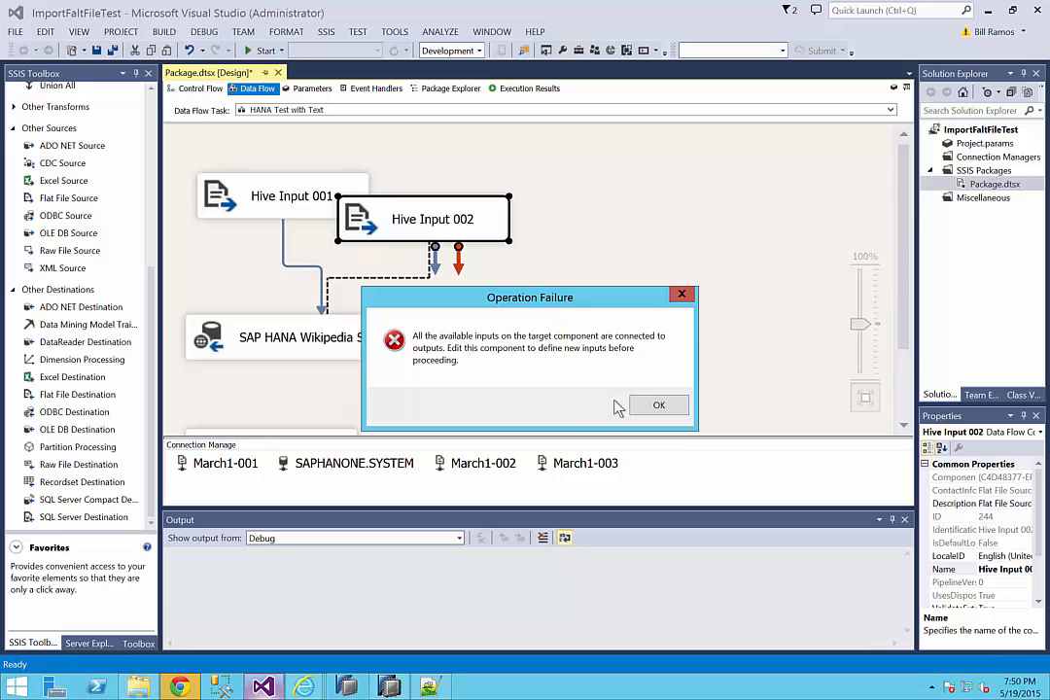
click(661, 408)
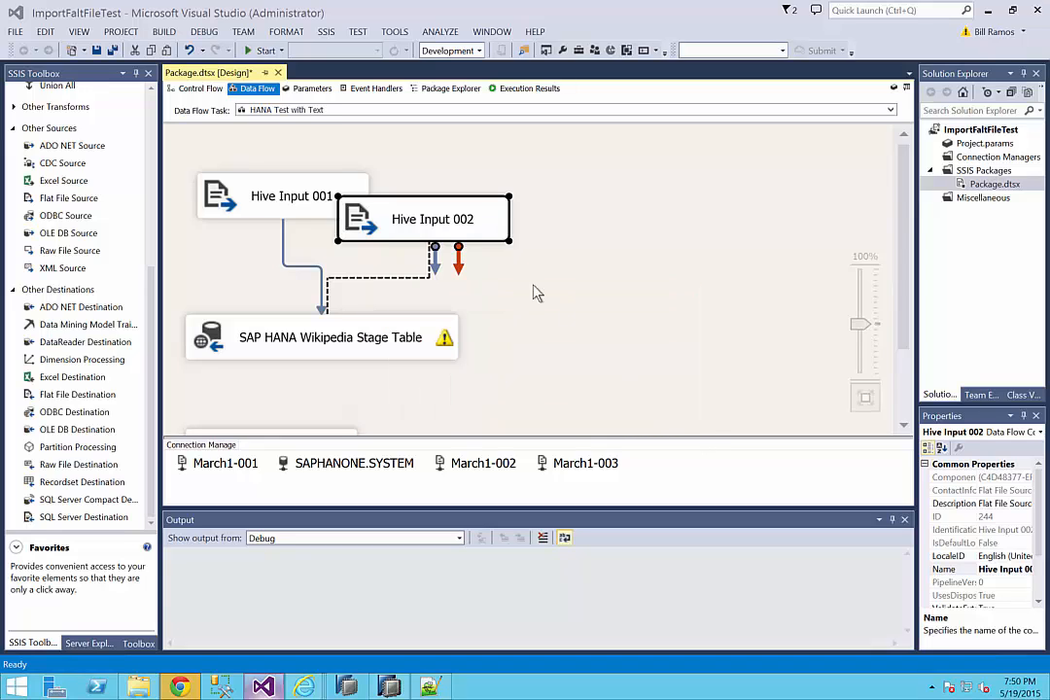
click(536, 292)
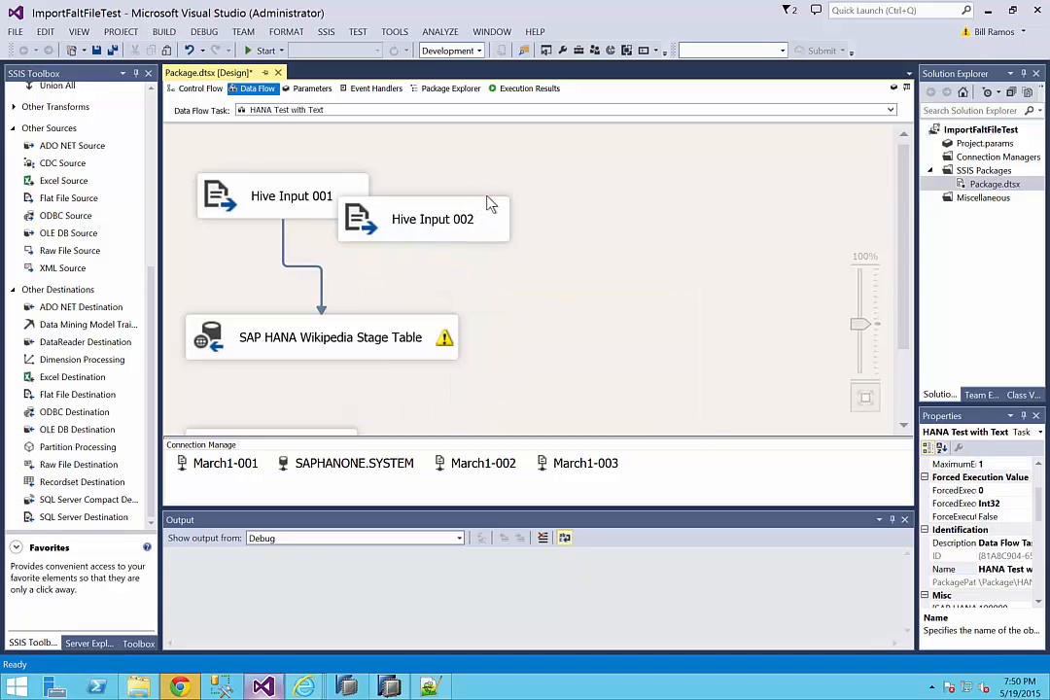
Step: Move Hive Input 002 clear of Hive Input 001 and connect it to a copy of the SAP HANA Wikipedia Stage Table destination placed beneath it
drag(491, 204, 601, 194)
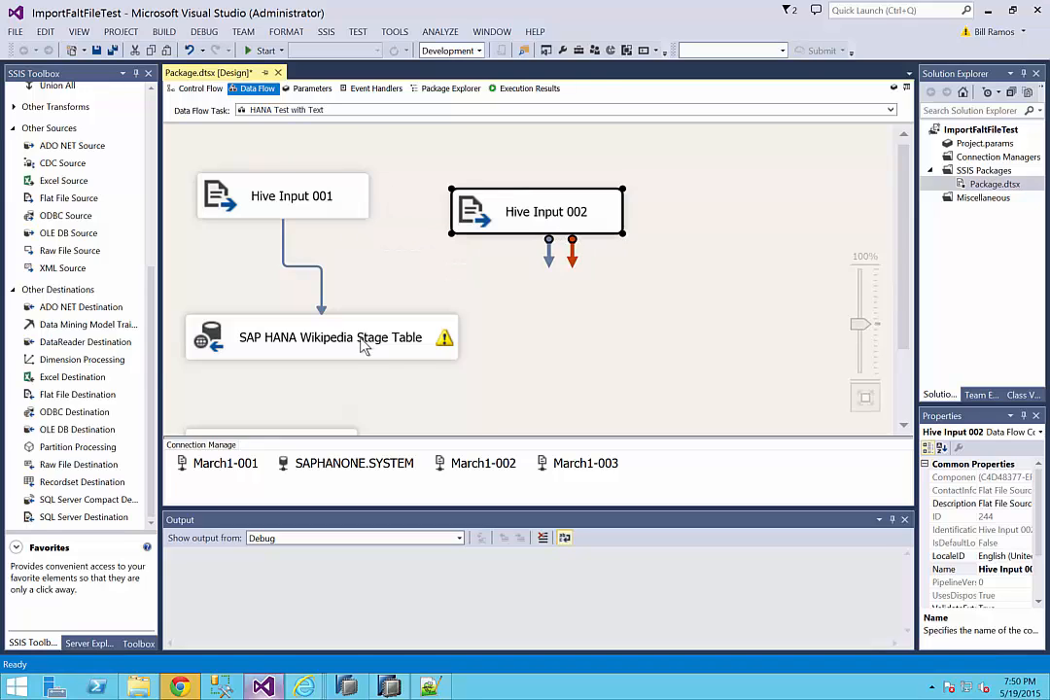
click(365, 341)
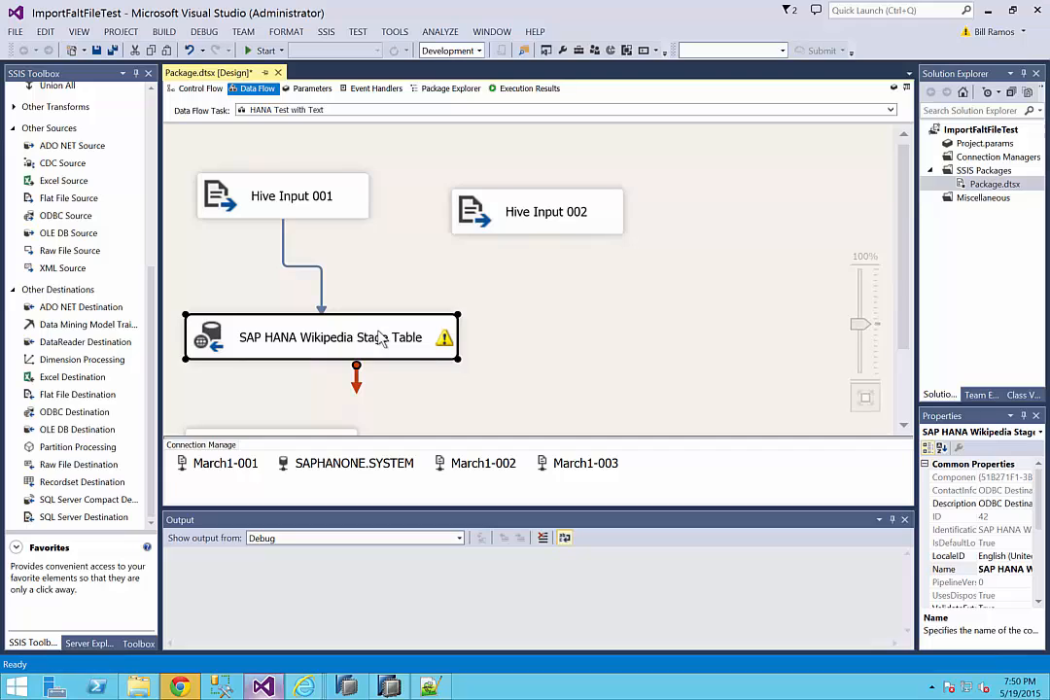
click(520, 339)
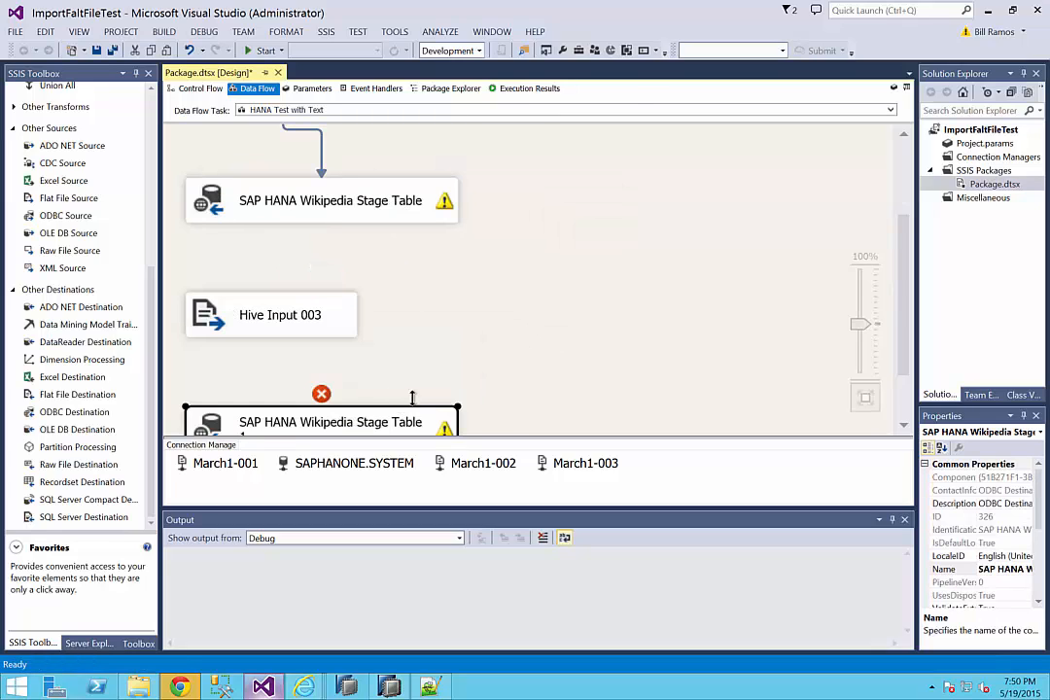
click(421, 323)
drag(448, 413, 737, 154)
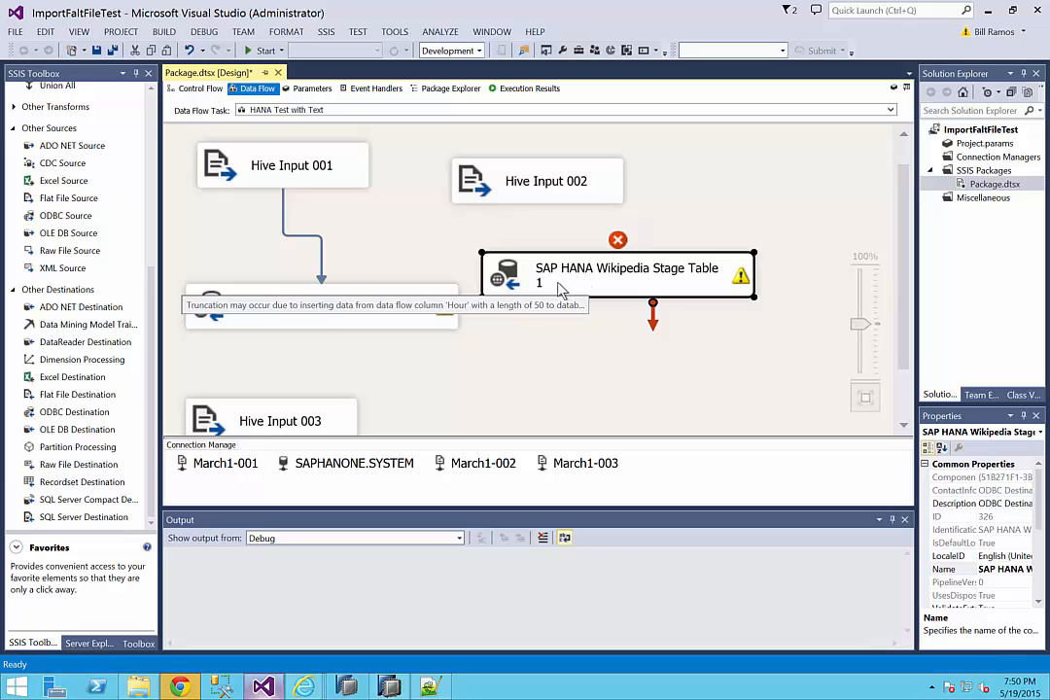
click(553, 195)
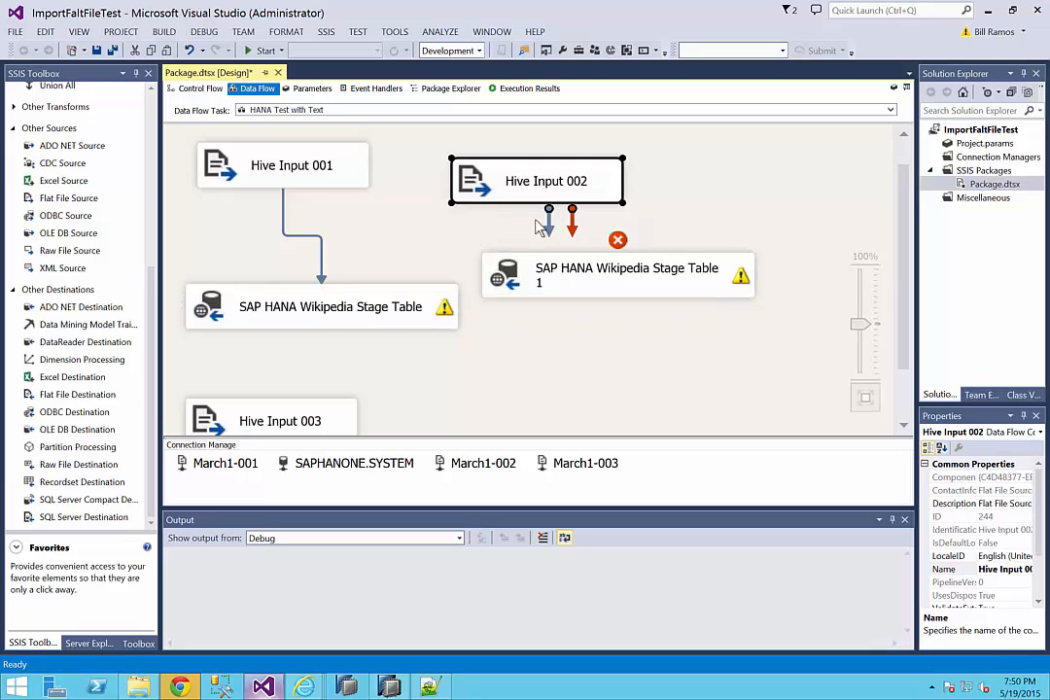
drag(552, 231, 588, 267)
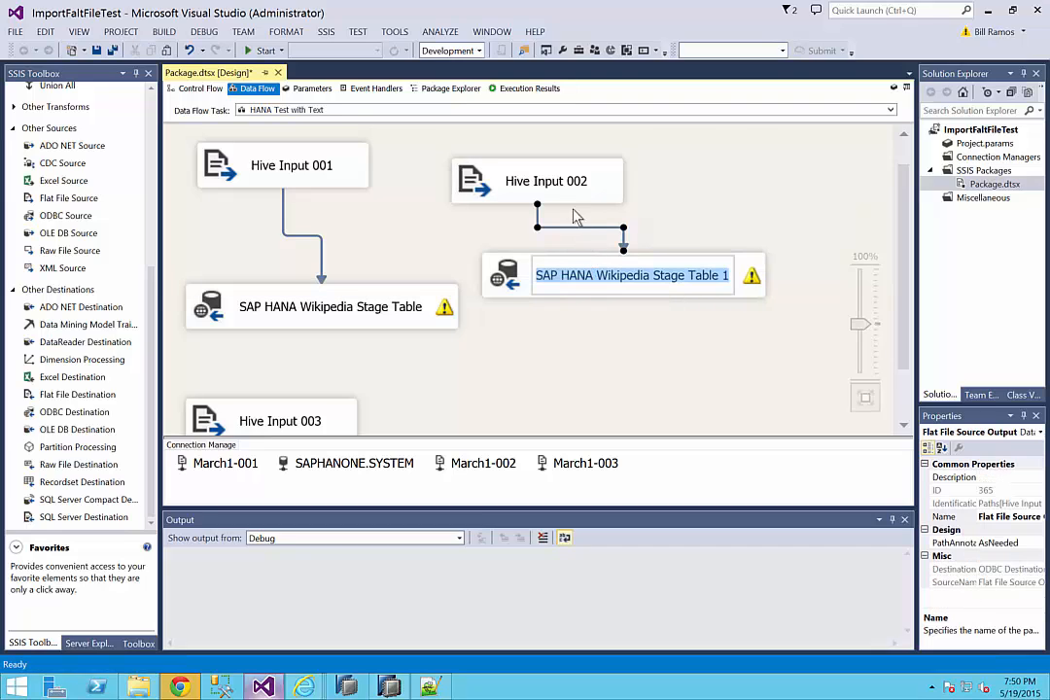
Step: Check the connection settings and column mappings of the ODBC destination fed by Hive Input 002, and accept them
double_click(611, 277)
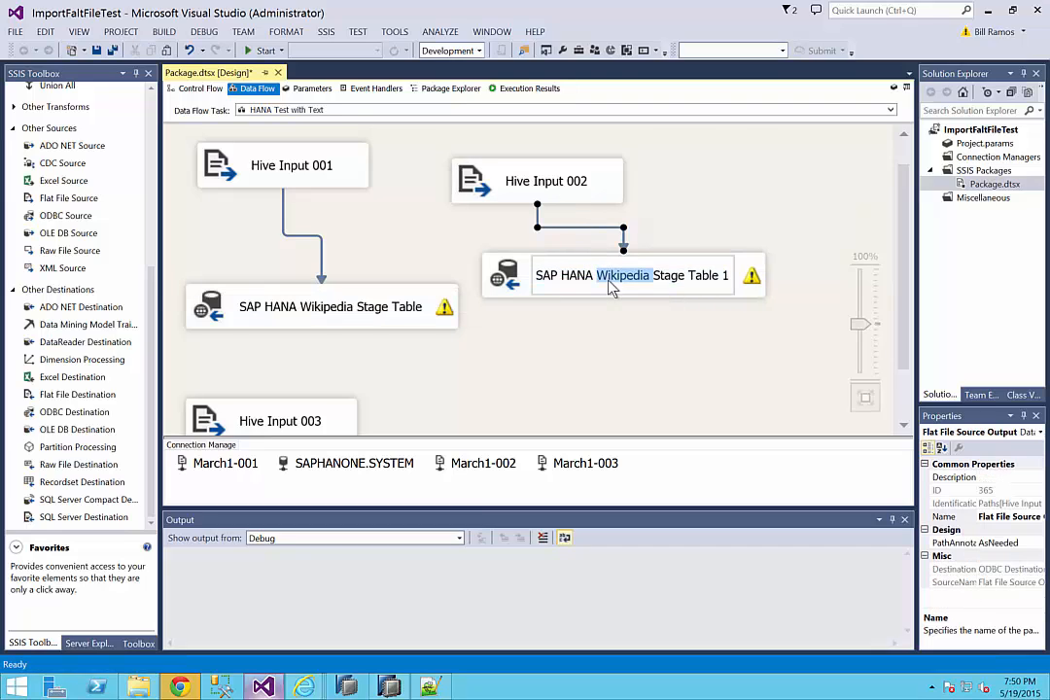
click(506, 277)
double_click(507, 277)
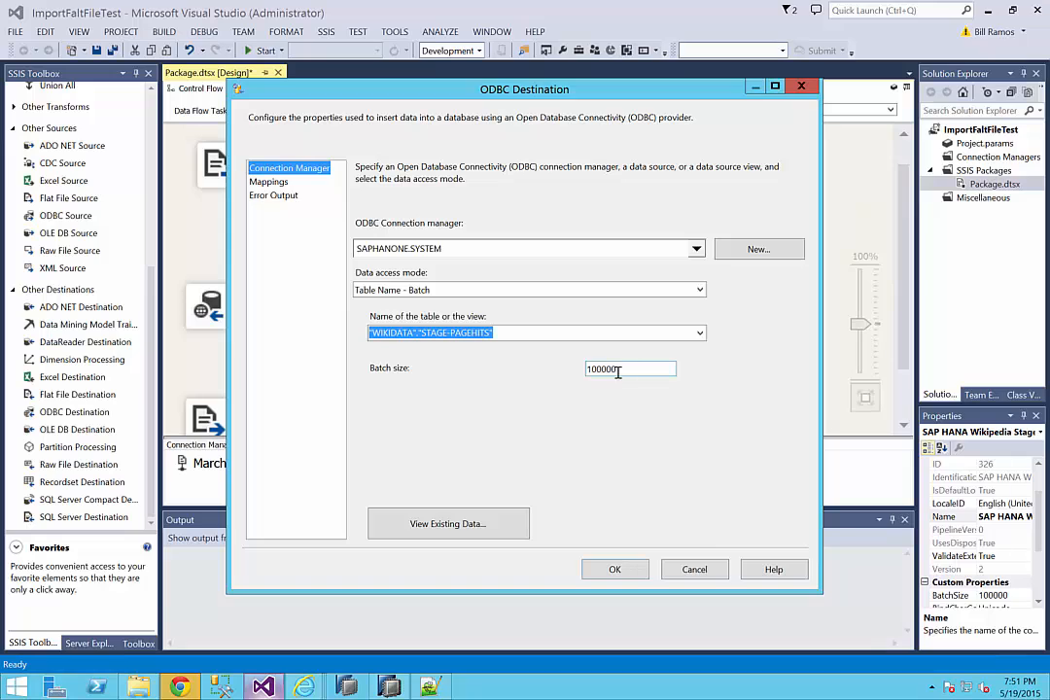
click(272, 183)
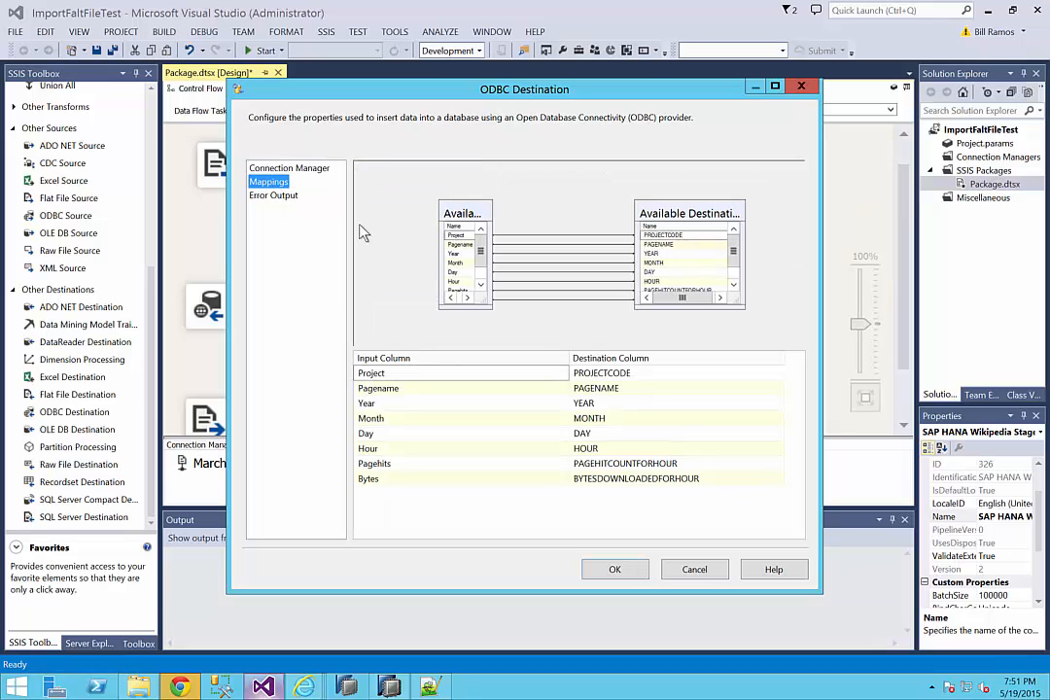
click(621, 572)
click(525, 398)
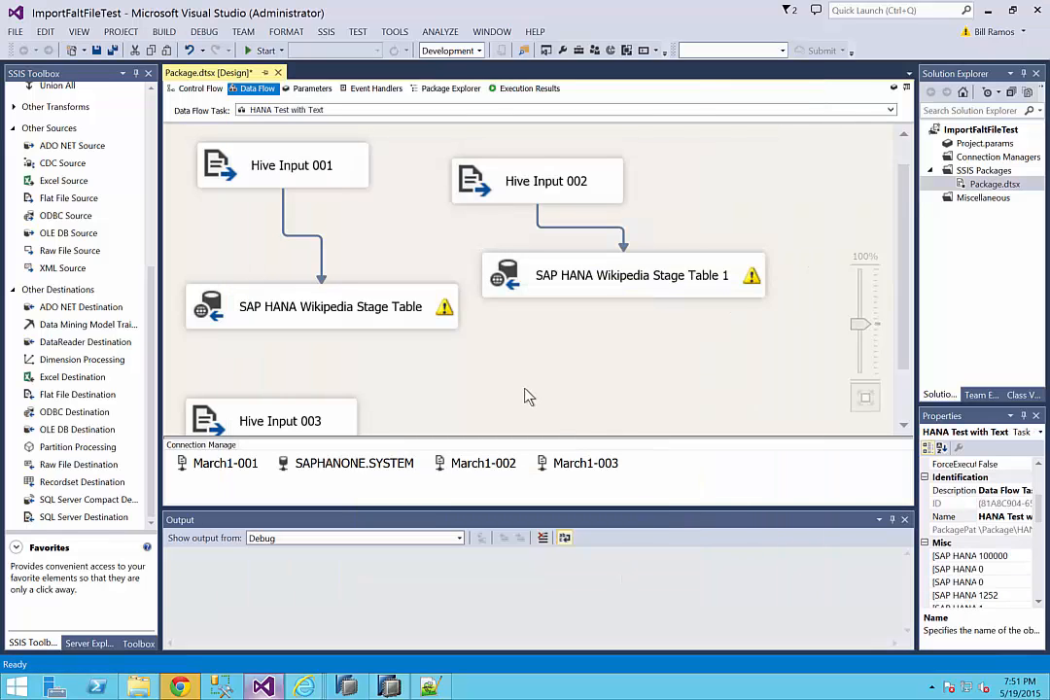
Step: Paste another copy of the SAP HANA Wikipedia Stage Table destination below Hive Input 003 and connect Hive Input 003 to it
scroll(525, 397, down, 3)
click(389, 249)
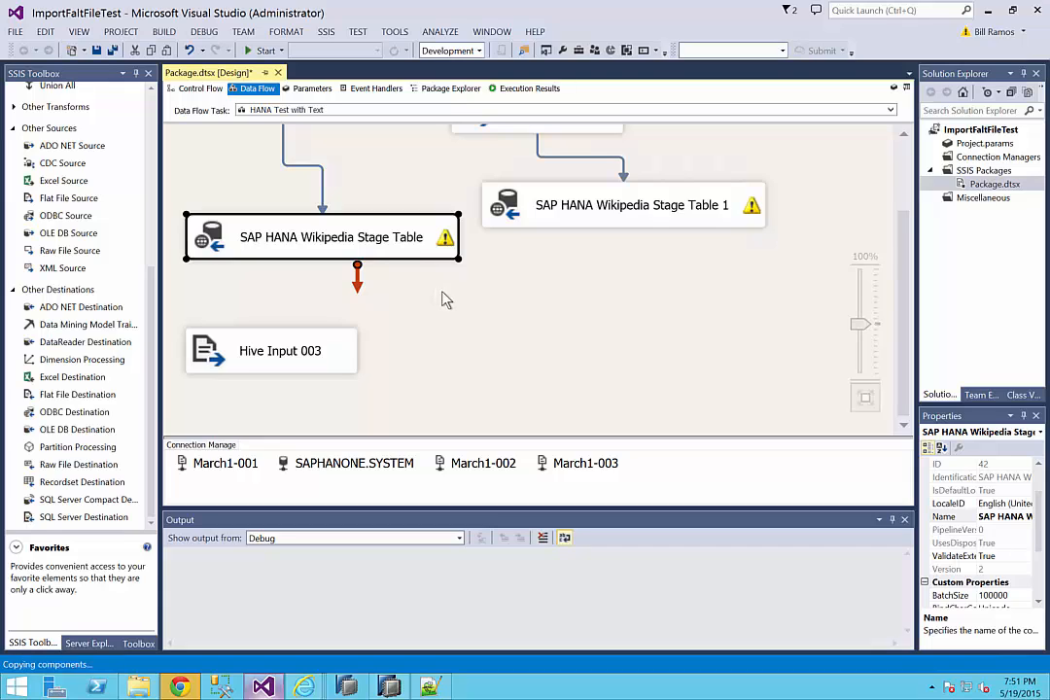
click(490, 336)
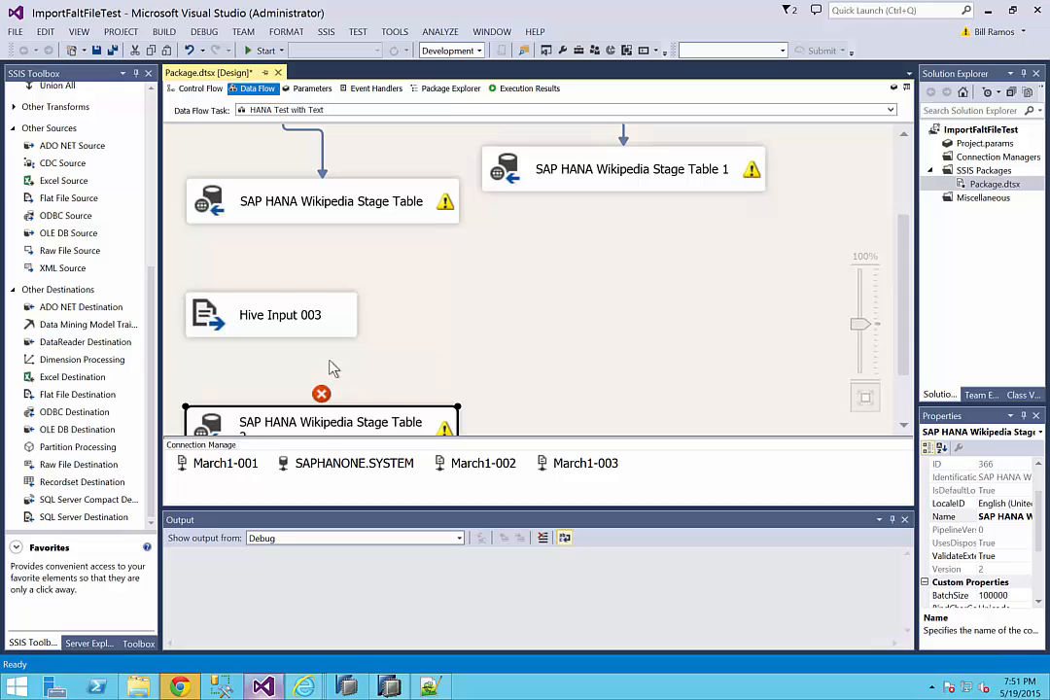
click(289, 332)
drag(283, 348, 309, 394)
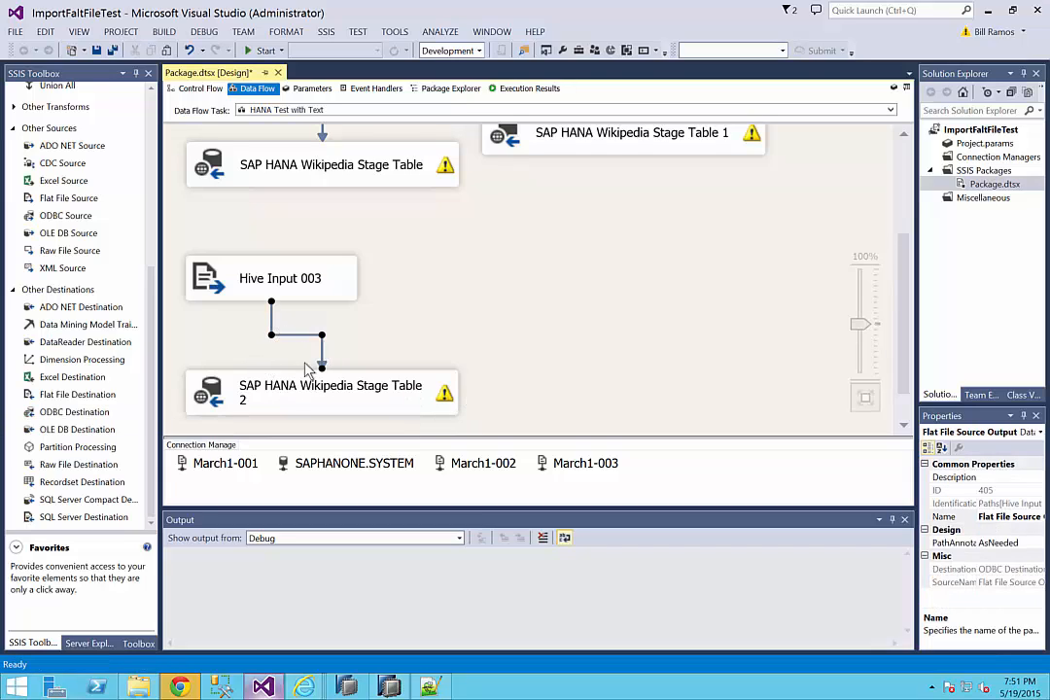
Step: Check the connection settings and column mappings of the ODBC destination fed by Hive Input 003, and accept them
click(285, 397)
double_click(285, 397)
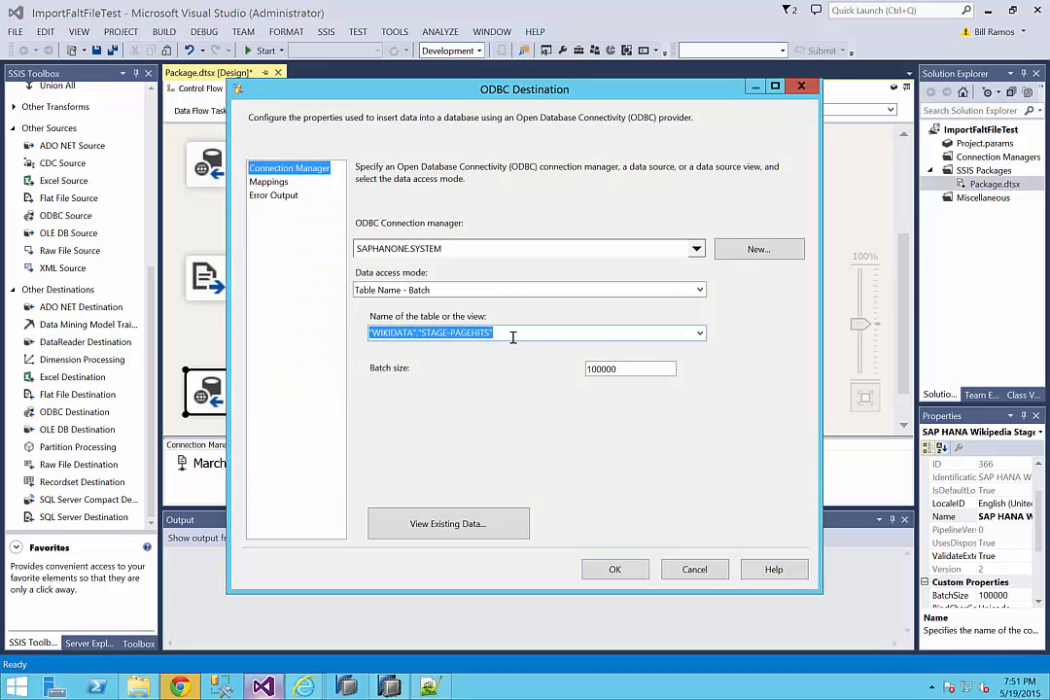
click(281, 183)
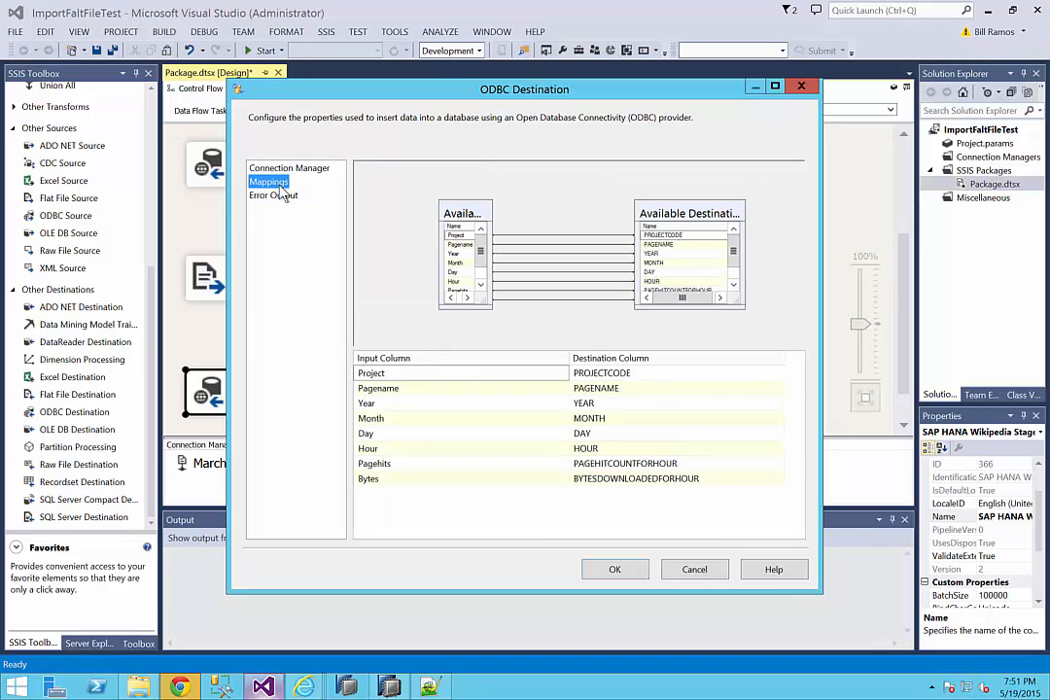
click(290, 169)
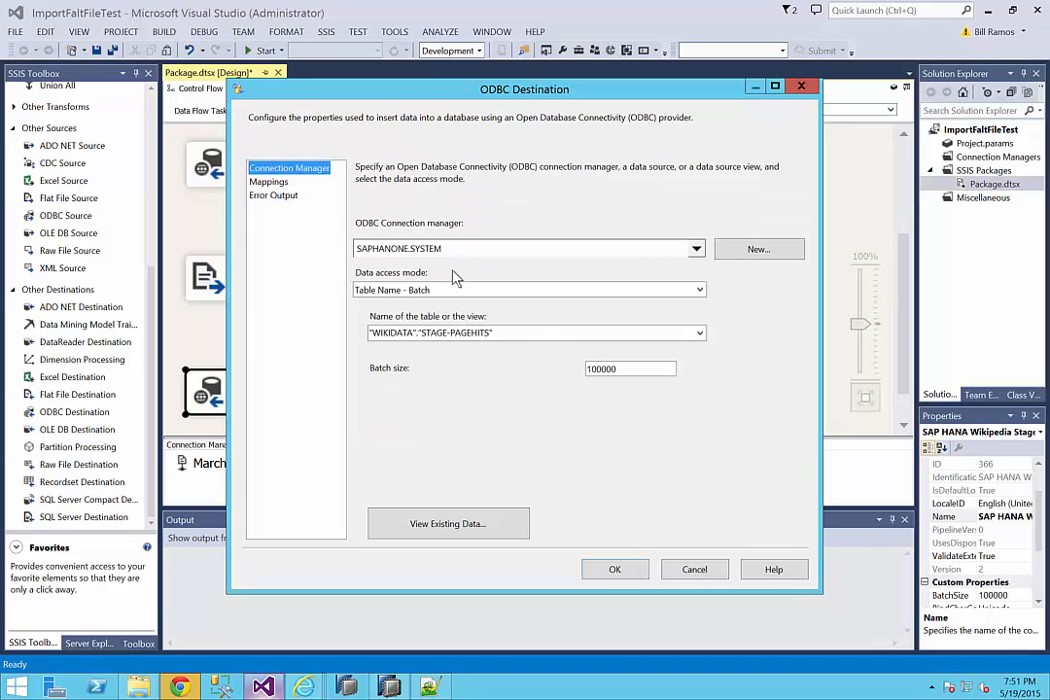
click(616, 570)
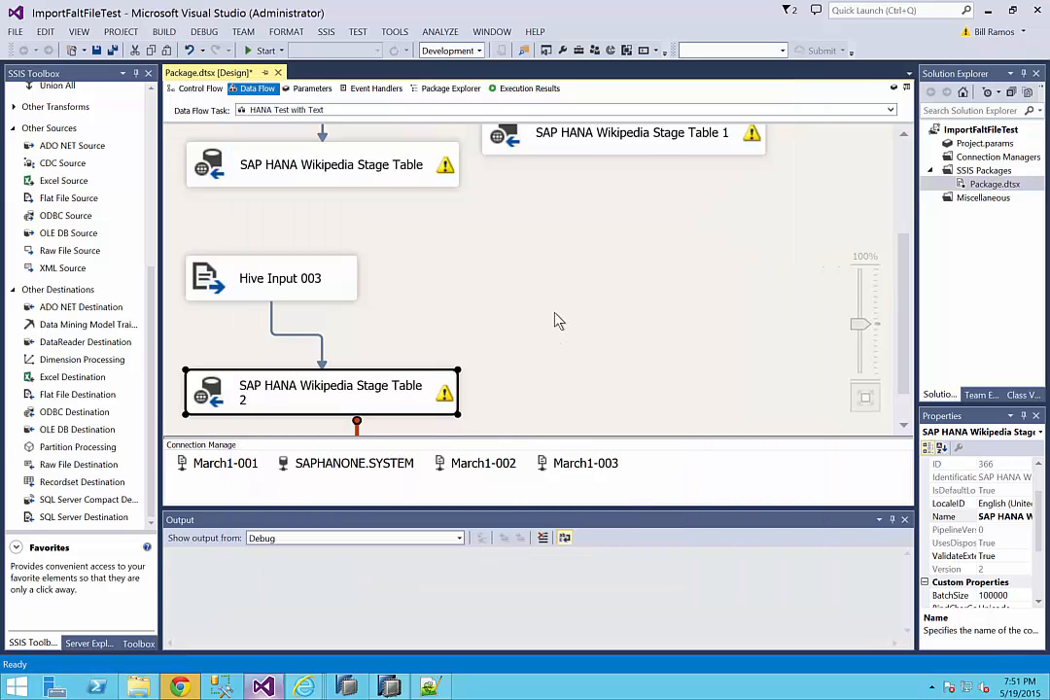
Step: Fit the whole data flow in view, run the package, and review its execution log through to the elapsed time
click(866, 398)
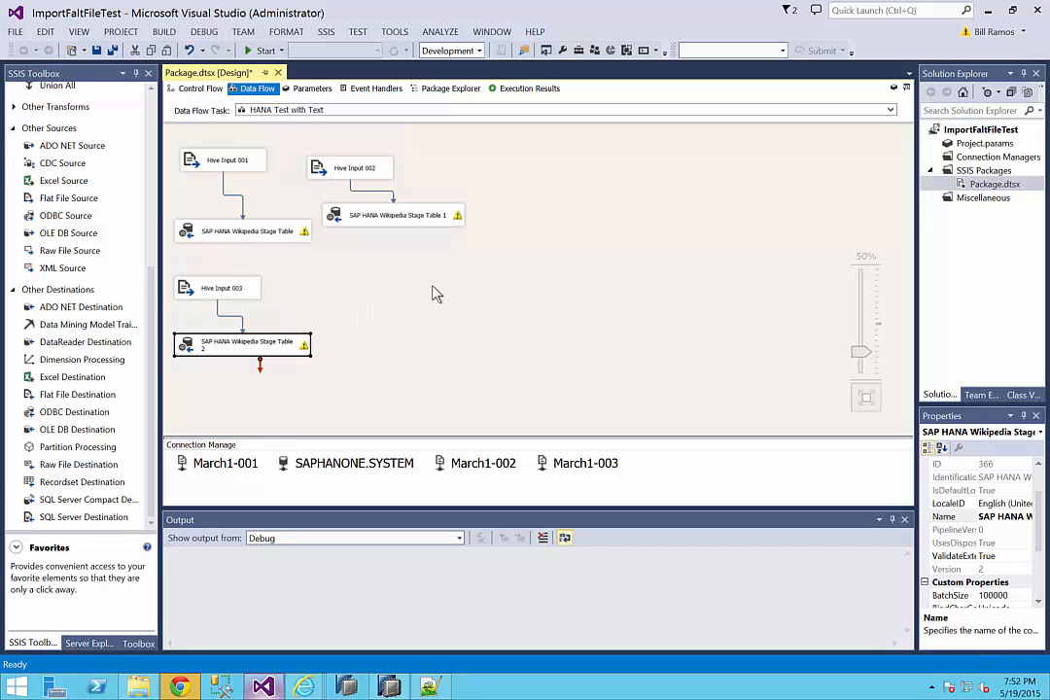
click(260, 51)
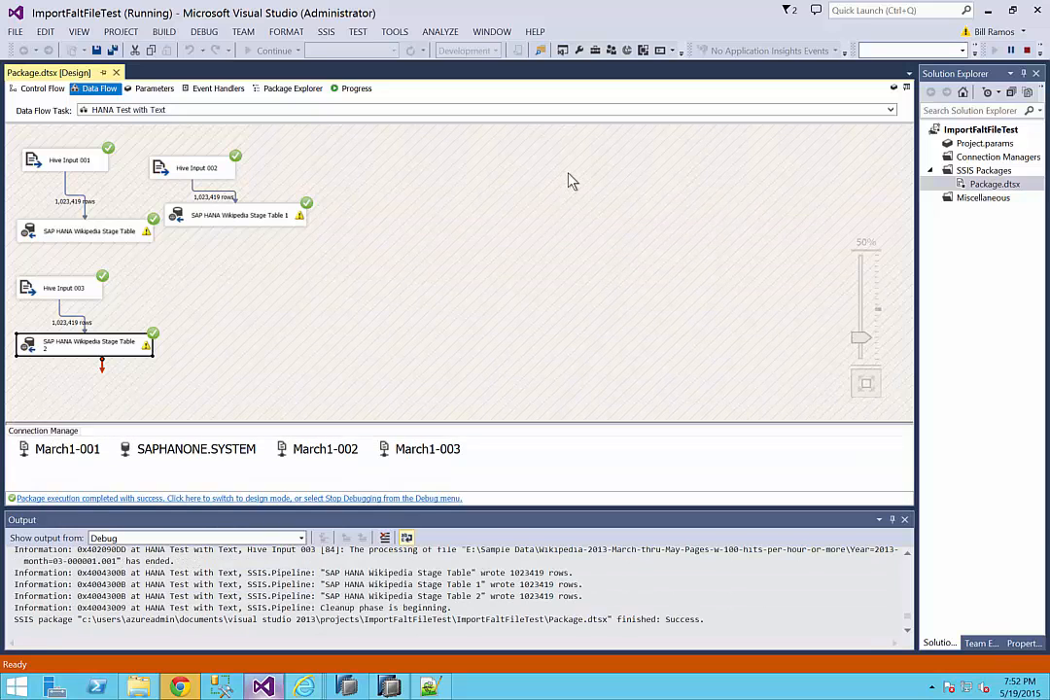
click(356, 89)
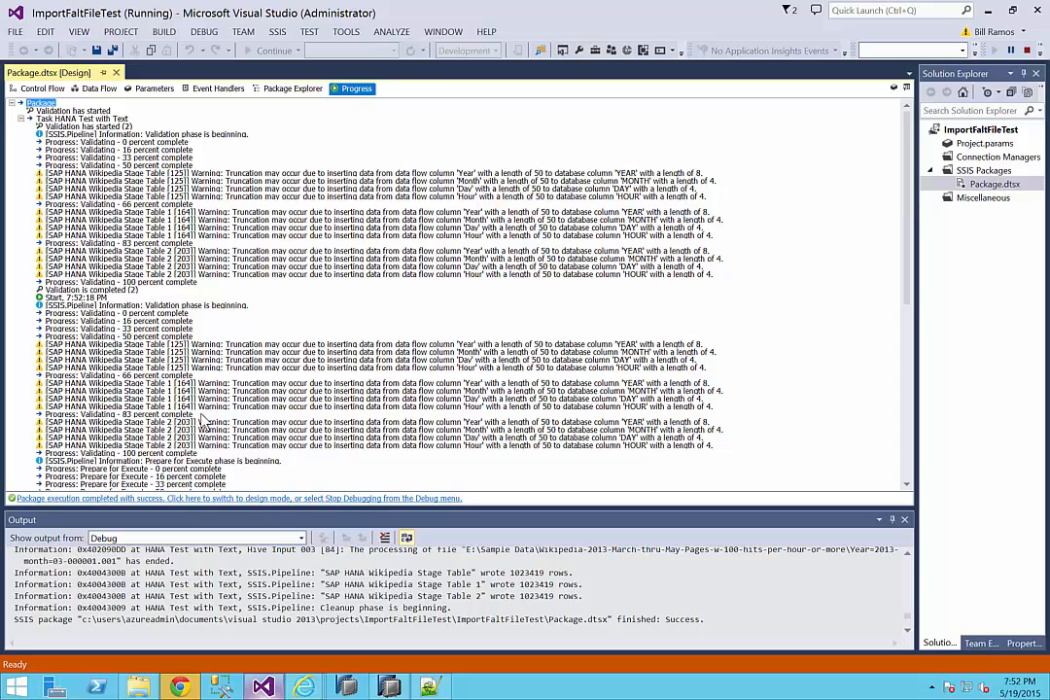
scroll(226, 439, down, 10)
scroll(221, 438, down, 4)
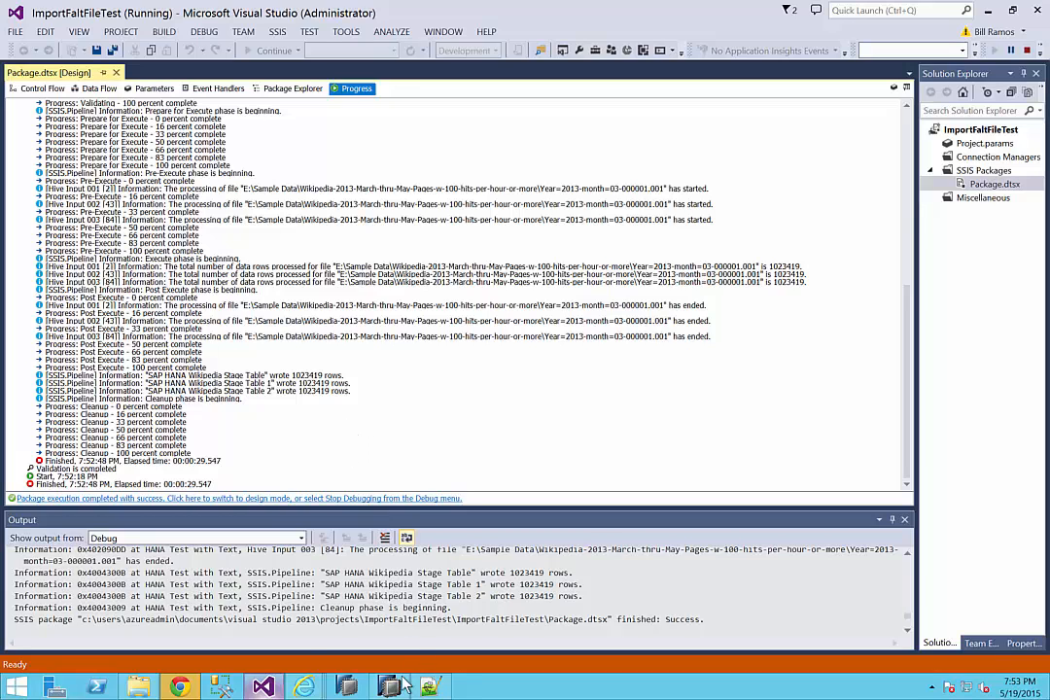
Step: Switch to SAP HANA Administration Console, count the rows in "WIKIDATA"."STAGE-PAGEHITS" with the existing SELECT COUNT(*) statement, and return to the SQL script
key(alt+Tab)
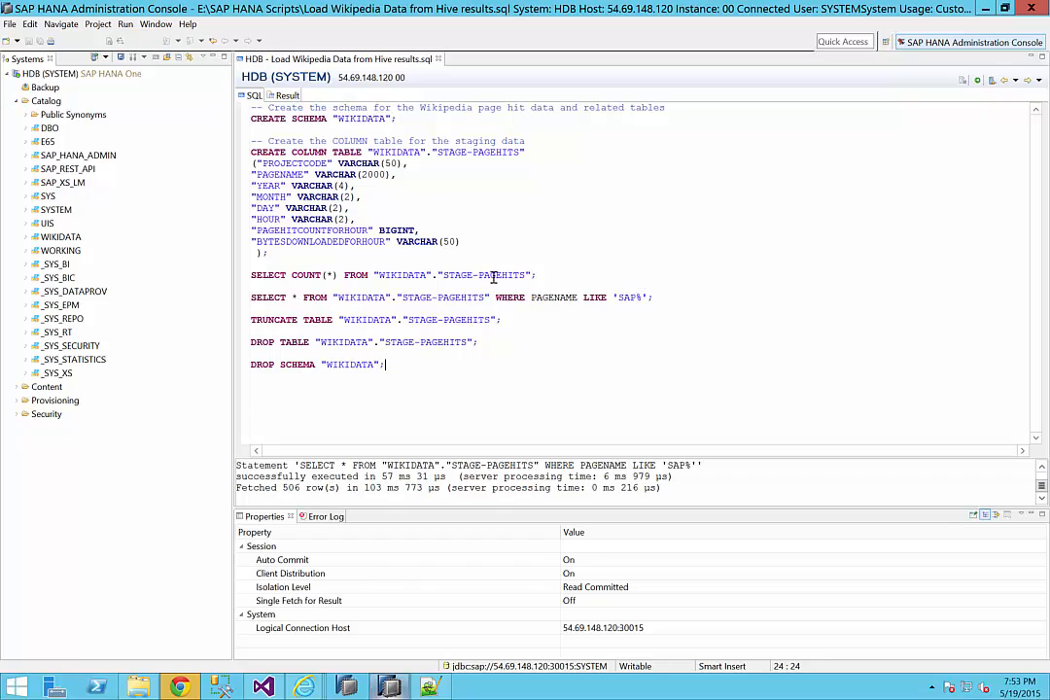
drag(543, 275, 248, 275)
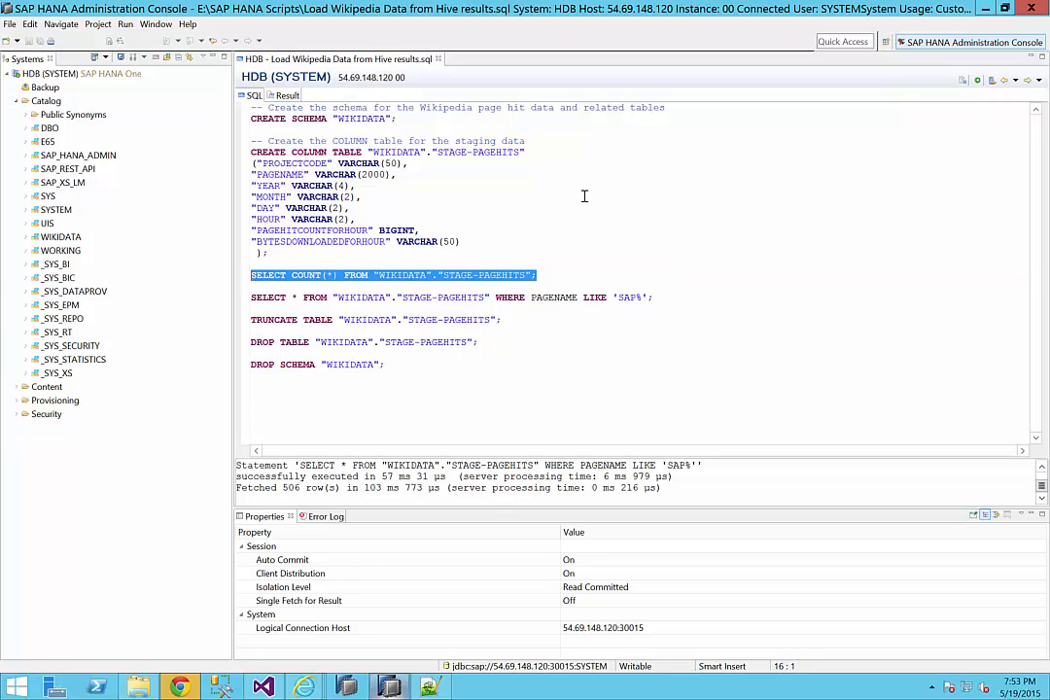
click(979, 83)
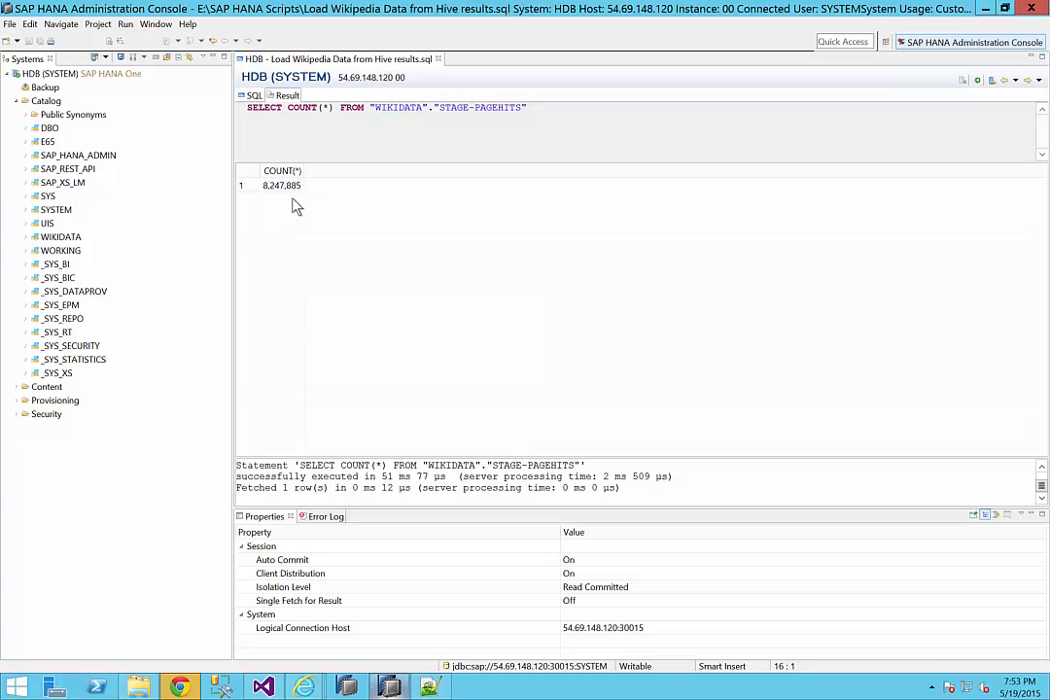
click(254, 96)
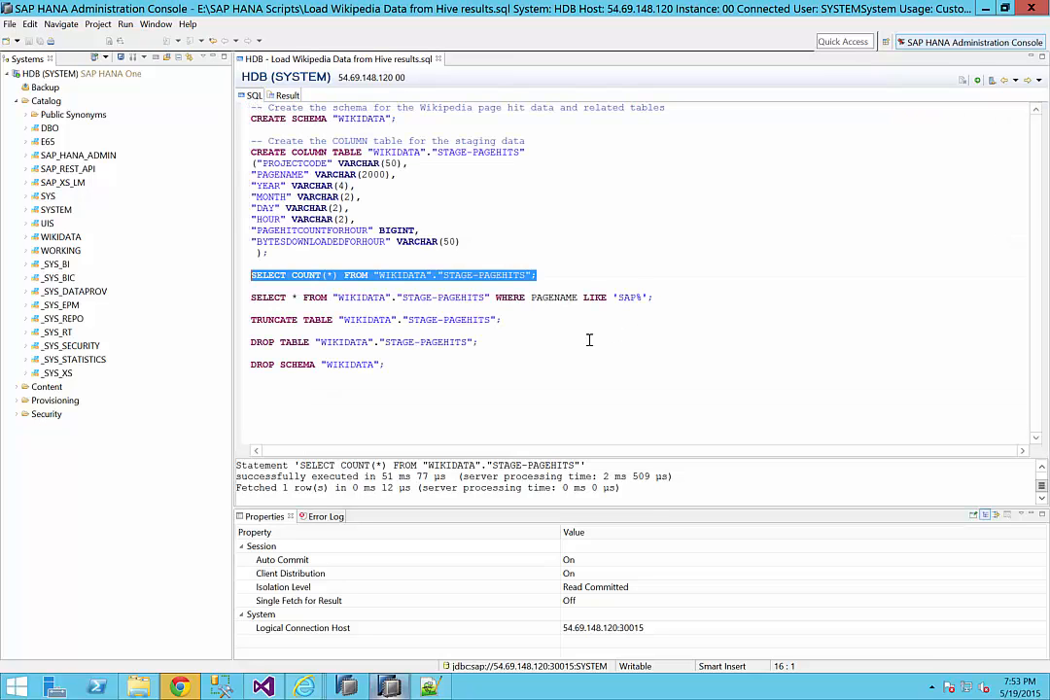